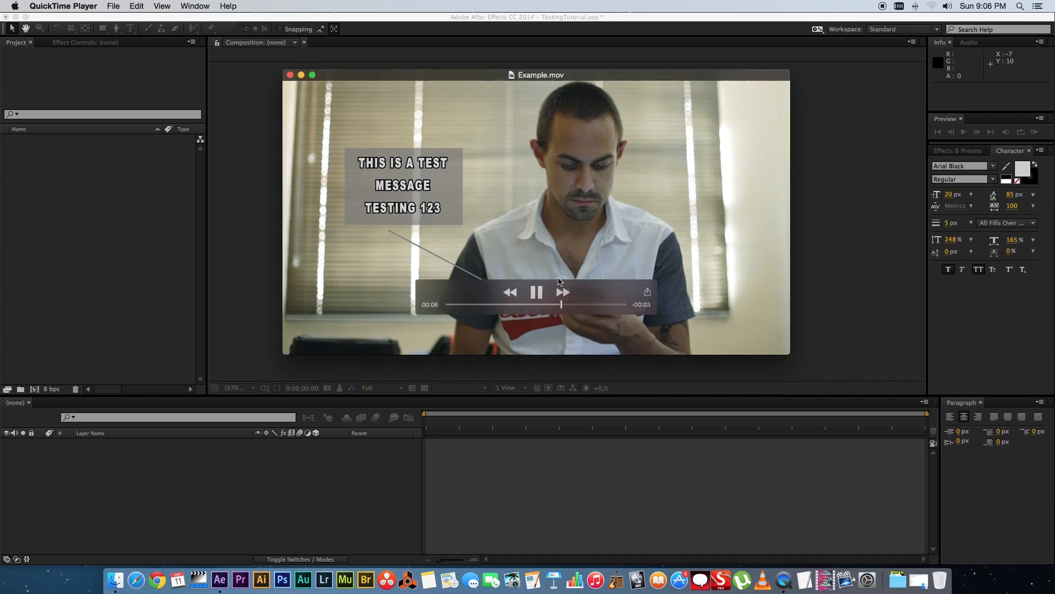
Pause and close the example video, and switch to After Effects
{"action": "left_click", "coordinate": [536, 294]}
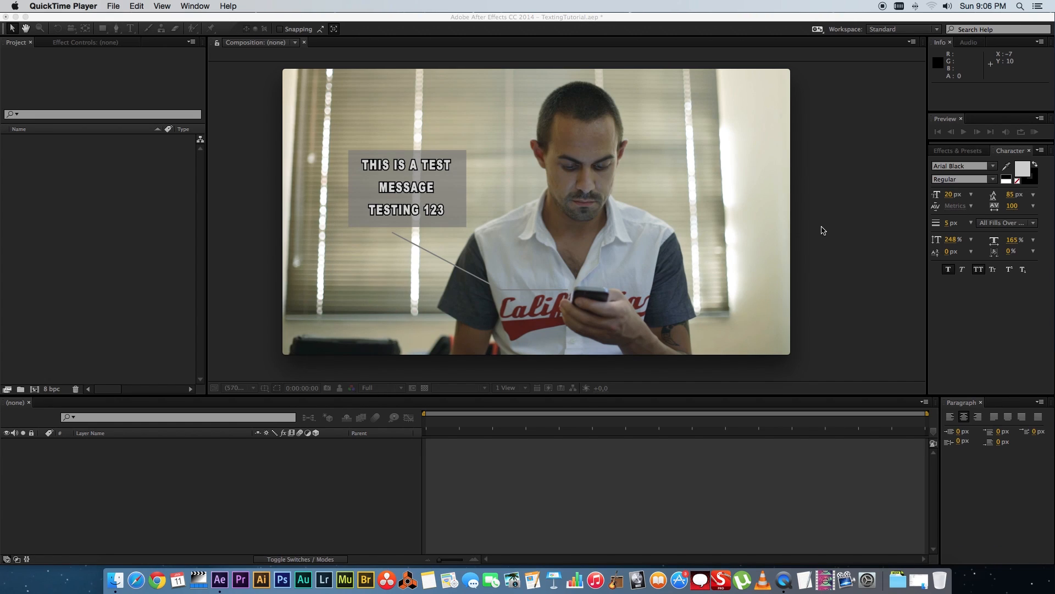
{"action": "left_click", "coordinate": [290, 76]}
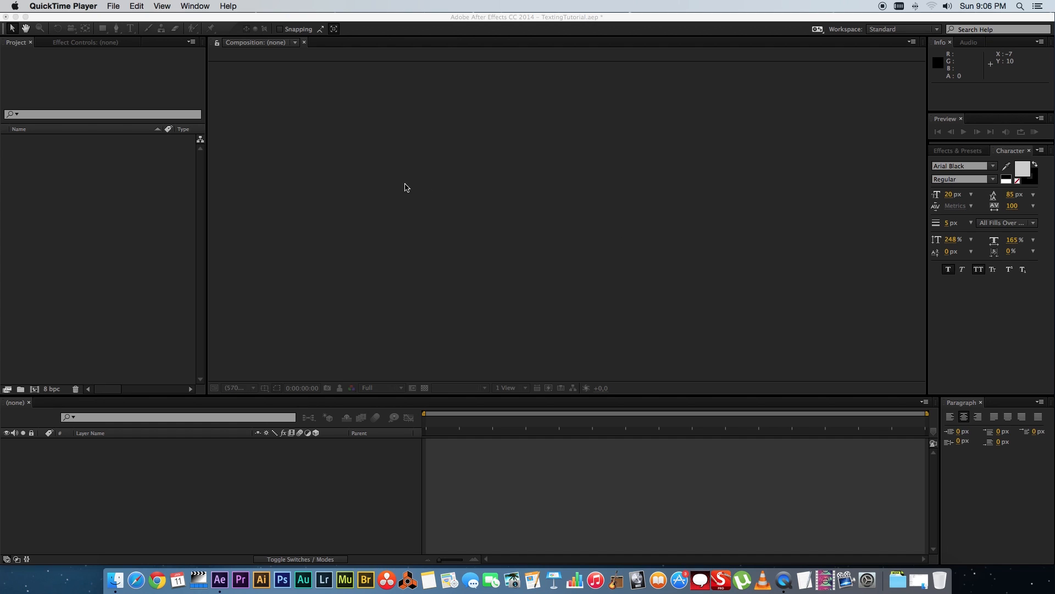
{"action": "left_click", "coordinate": [115, 196]}
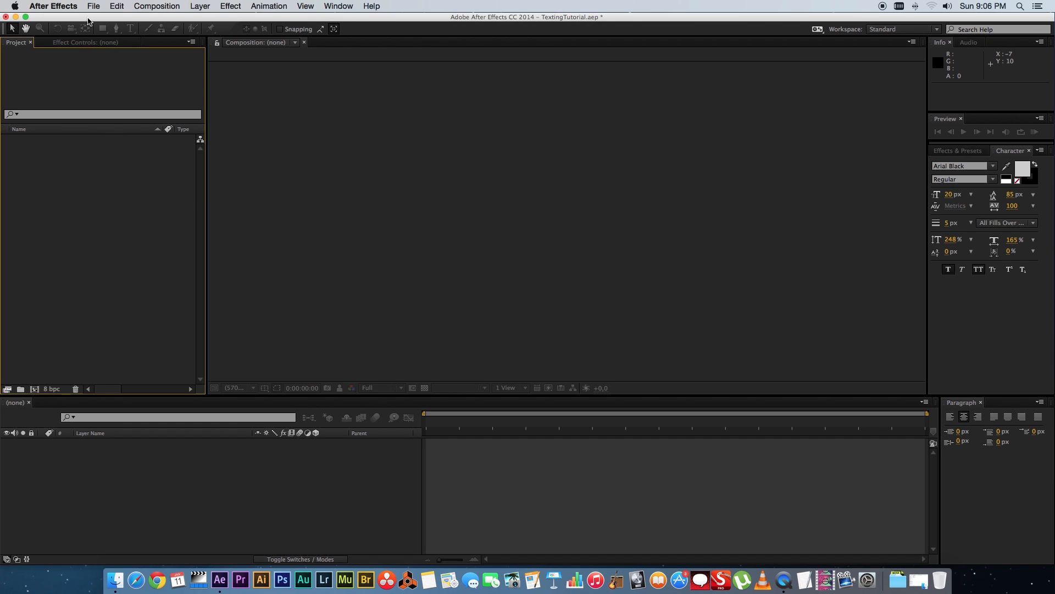
Import Clip.mov from the tutorial folder as footage
{"action": "left_click", "coordinate": [65, 9]}
{"action": "double_click", "coordinate": [105, 194]}
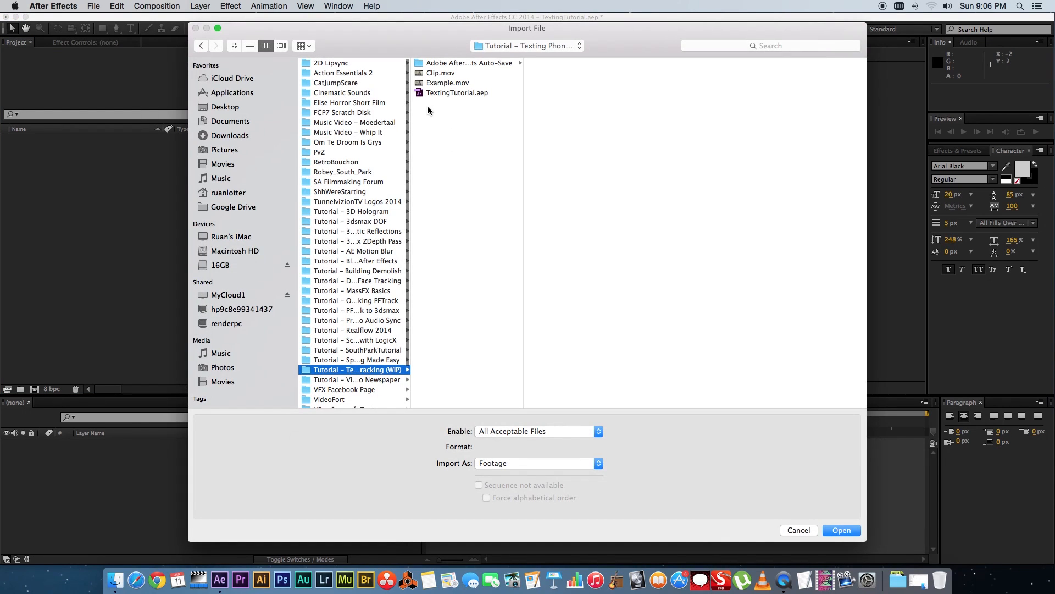
{"action": "left_click", "coordinate": [440, 73]}
{"action": "left_click", "coordinate": [839, 530]}
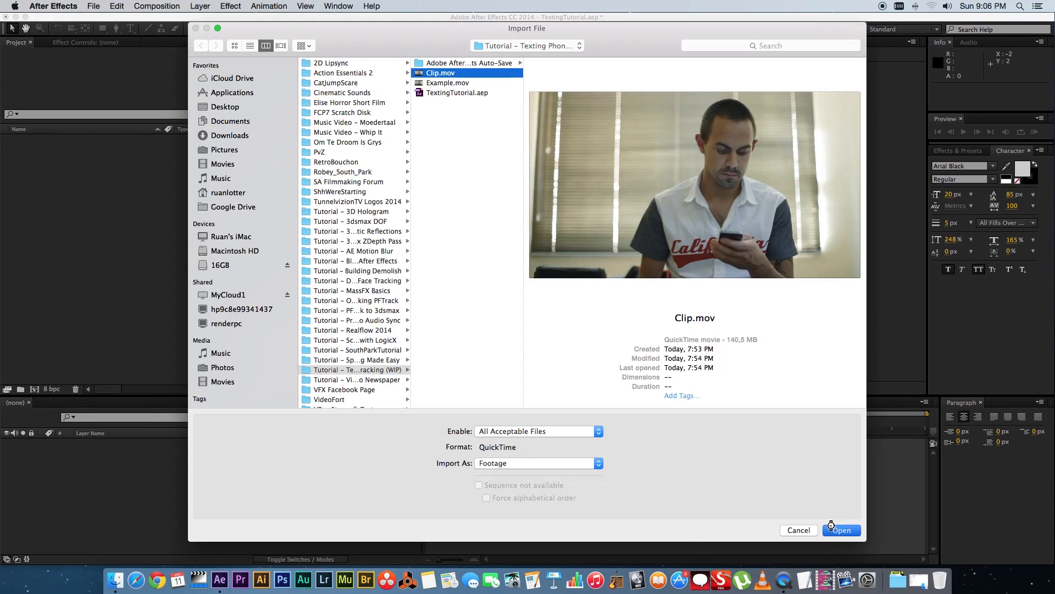
Create a composition from Clip.mov and scrub through the footage, returning to the first frame
{"action": "left_click_drag", "start_coordinate": [17, 138], "coordinate": [85, 218]}
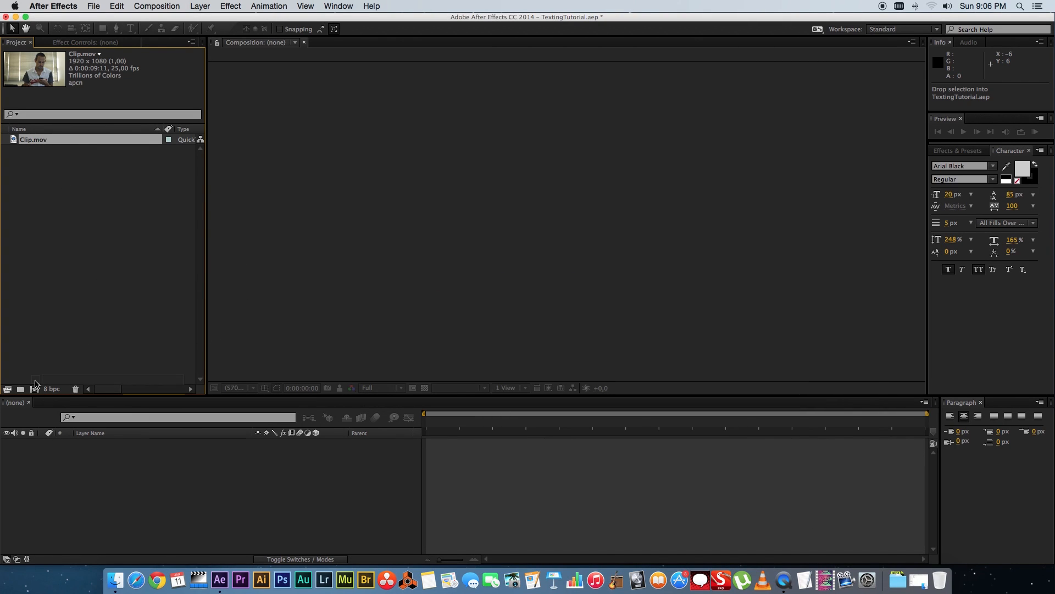
{"action": "left_click_drag", "start_coordinate": [34, 383], "coordinate": [34, 388]}
{"action": "left_click_drag", "start_coordinate": [503, 423], "coordinate": [671, 424]}
{"action": "left_click_drag", "start_coordinate": [757, 423], "coordinate": [383, 443]}
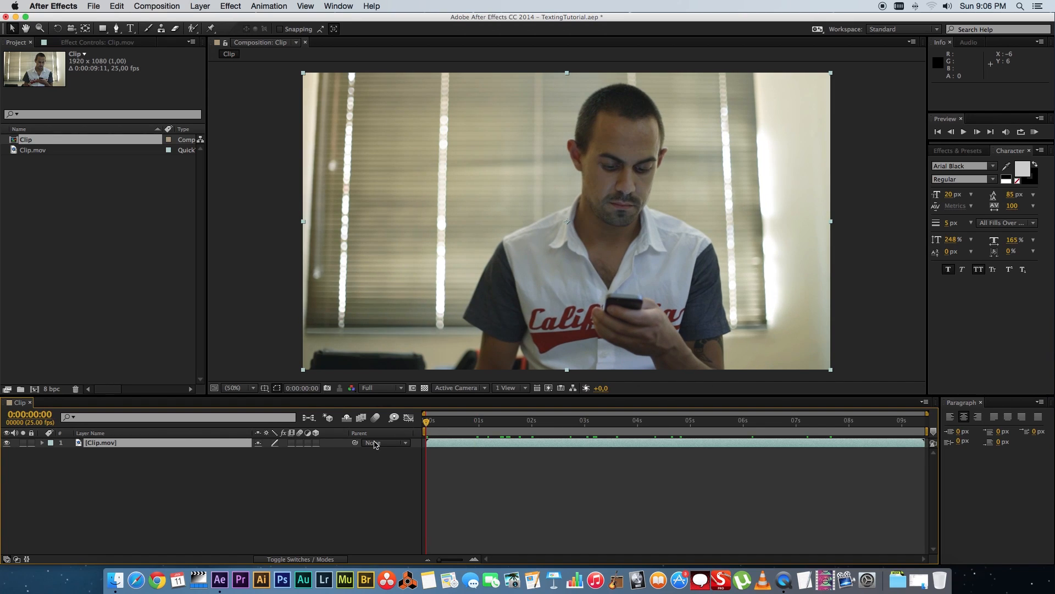
Add a null object to the composition and rename it Tracking
{"action": "left_click", "coordinate": [156, 488]}
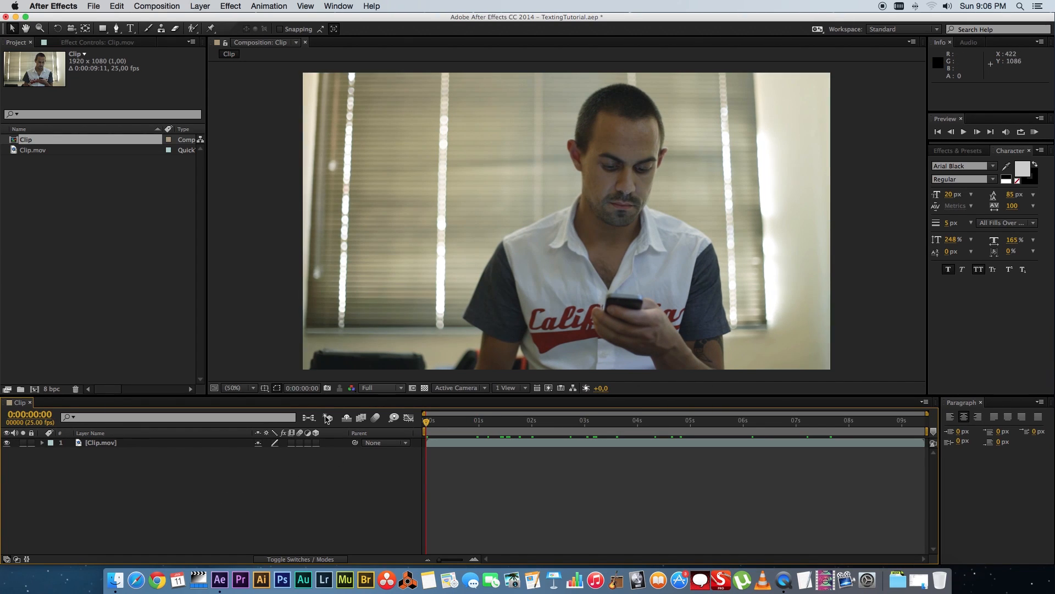
{"action": "right_click", "coordinate": [173, 449]}
{"action": "mouse_move", "coordinate": [248, 455]}
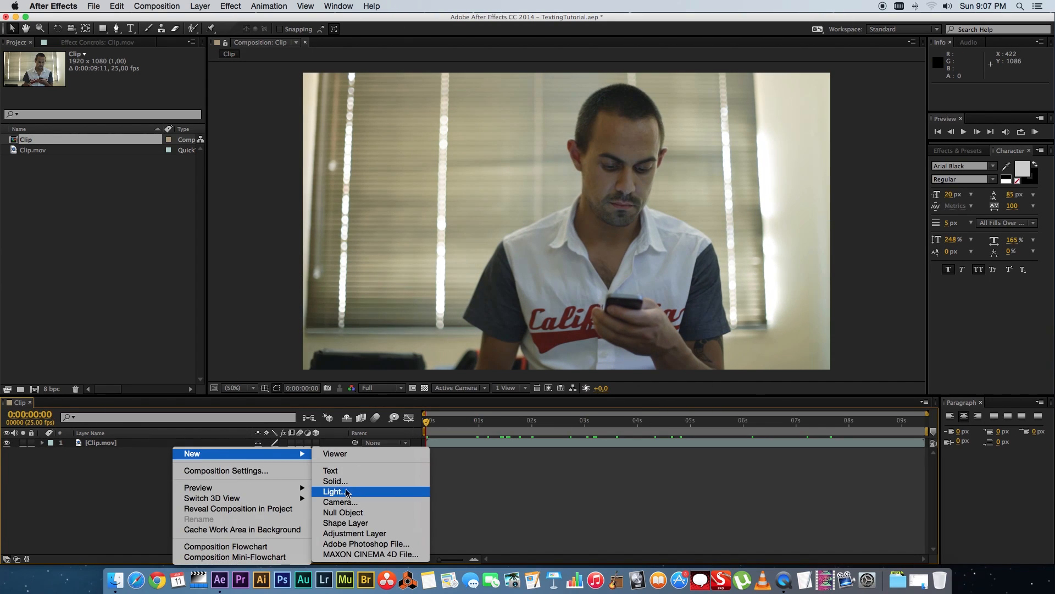
{"action": "left_click", "coordinate": [343, 514]}
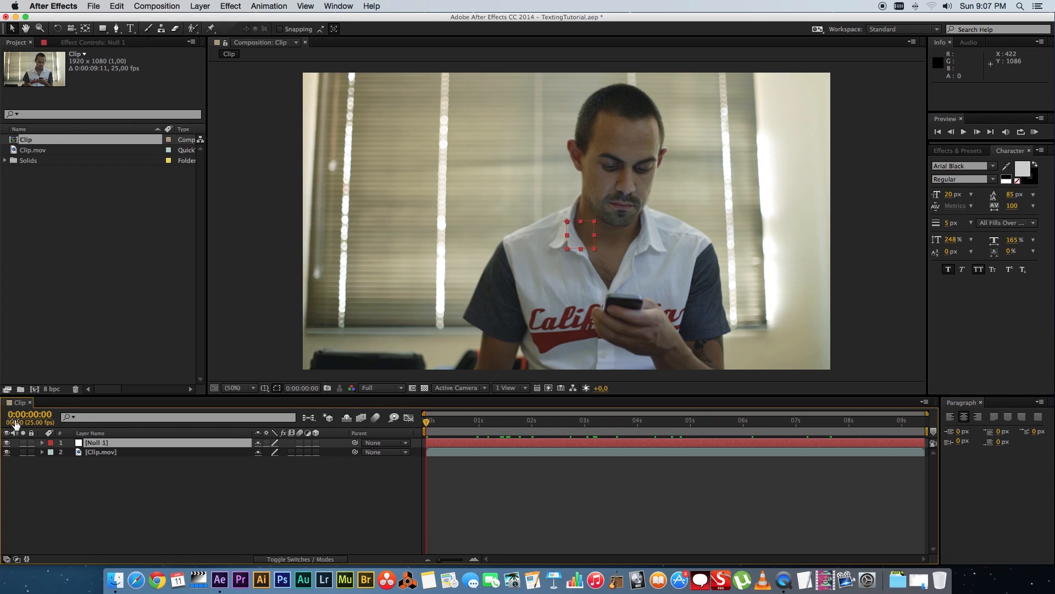
{"action": "key", "text": "Return"}
{"action": "type", "text": "Tracking"}
{"action": "key", "text": "Return"}
Select the Clip.mov layer and switch the workspace to Motion Tracking
{"action": "left_click", "coordinate": [104, 452]}
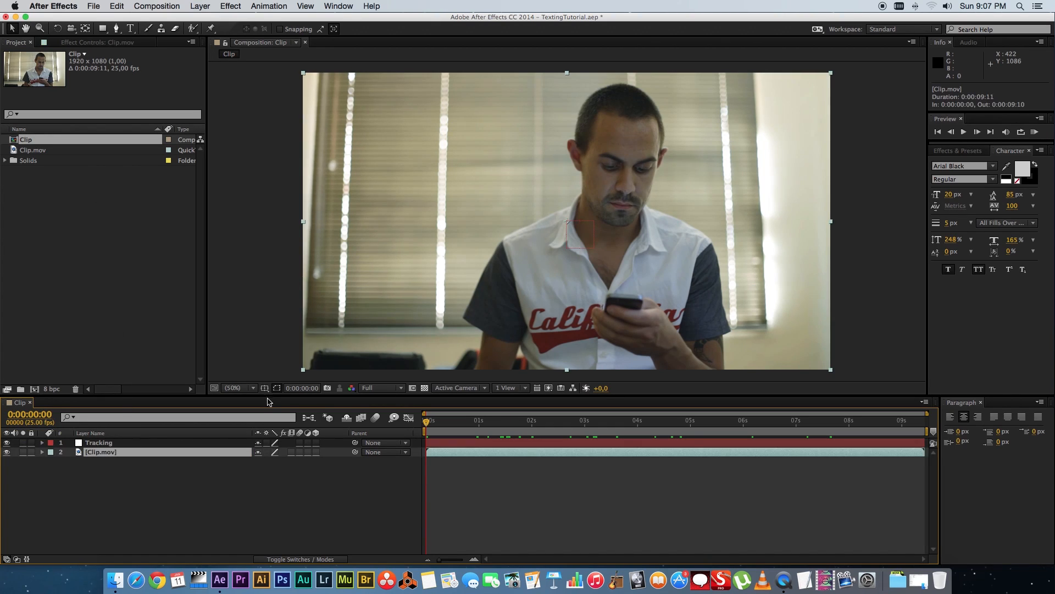
{"action": "left_click", "coordinate": [896, 31]}
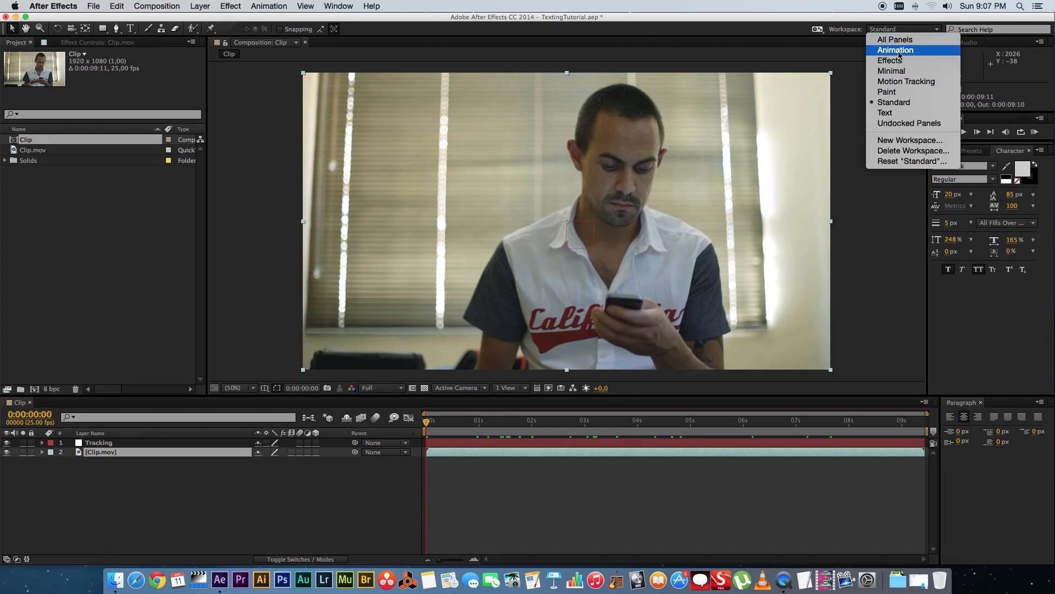
{"action": "left_click", "coordinate": [894, 82]}
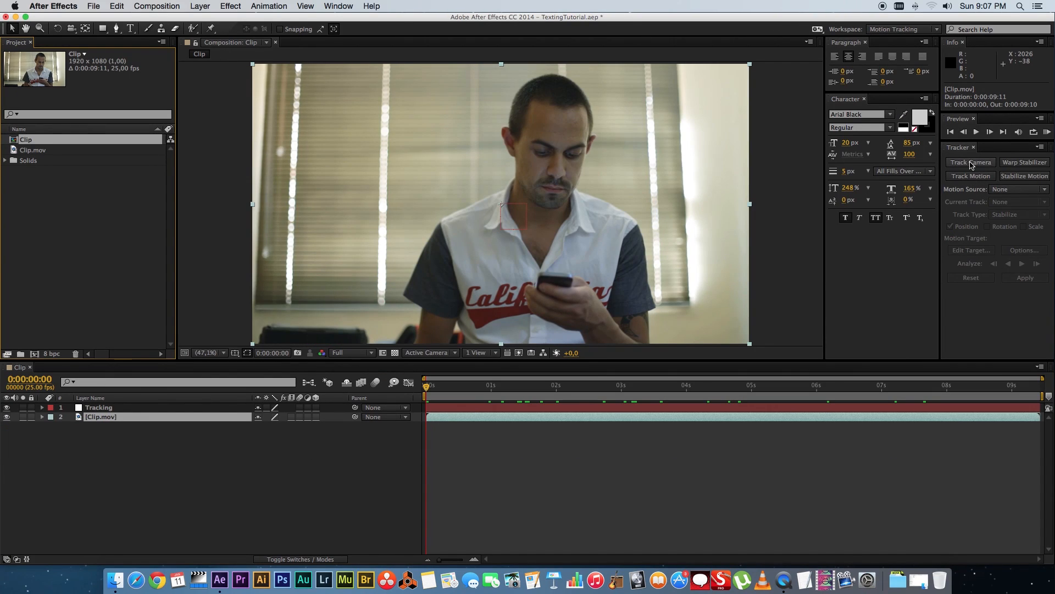
Start Track Motion on Clip.mov, place the track point on the phone's corner, and analyze forward through the clip
{"action": "left_click", "coordinate": [971, 176]}
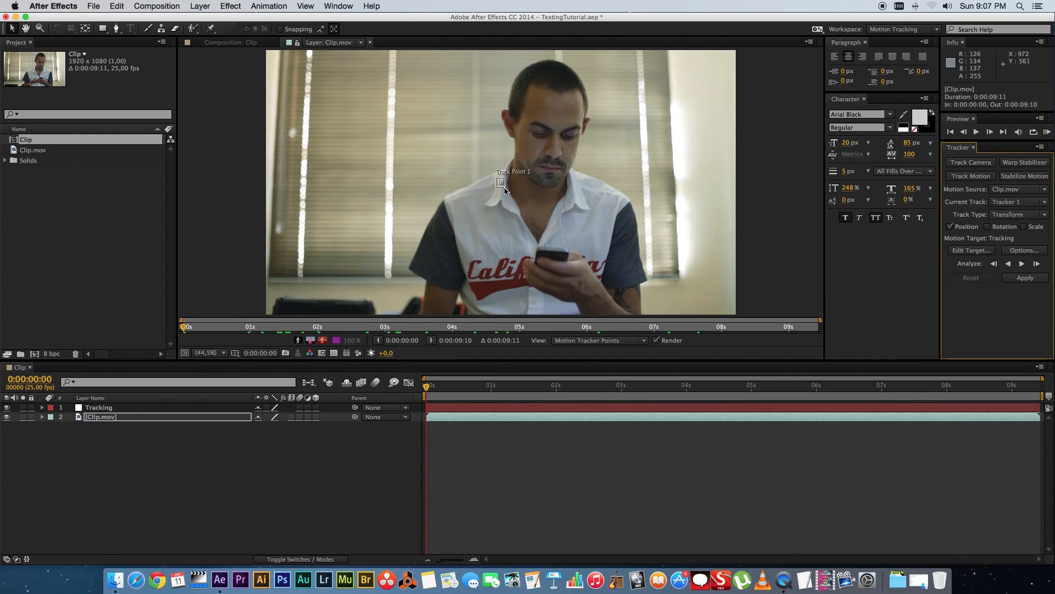
{"action": "left_click_drag", "start_coordinate": [506, 187], "coordinate": [554, 275]}
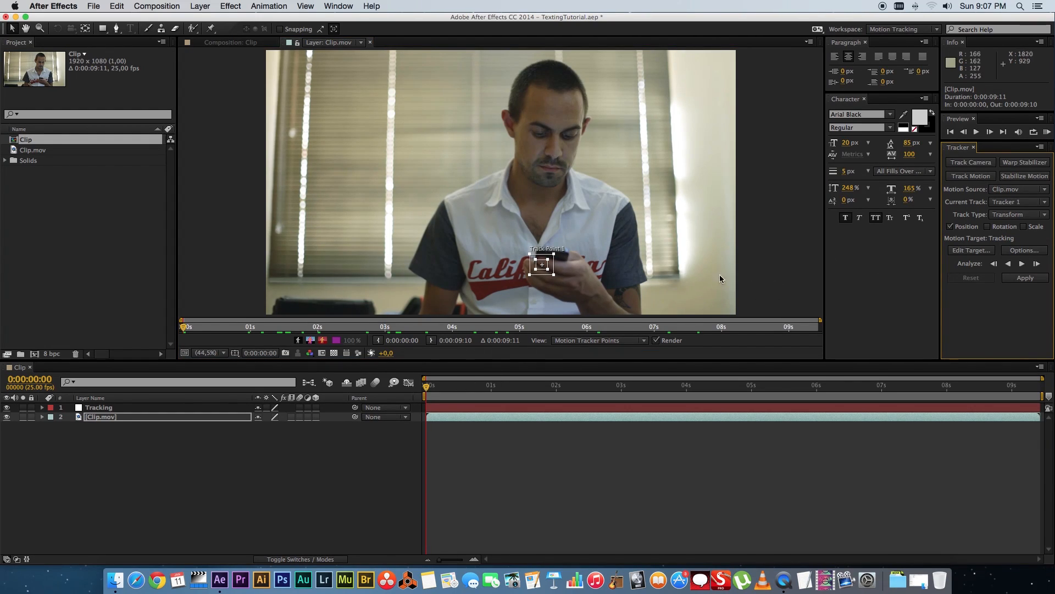
{"action": "left_click", "coordinate": [1022, 264]}
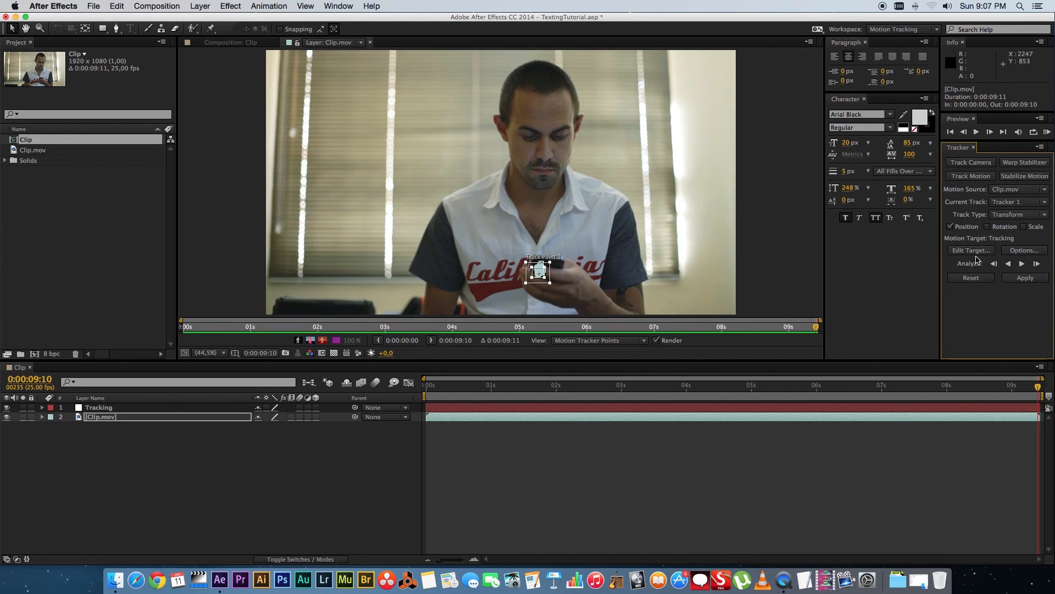
Set the Tracking null as the motion target and apply the tracking data to it
{"action": "left_click", "coordinate": [972, 251]}
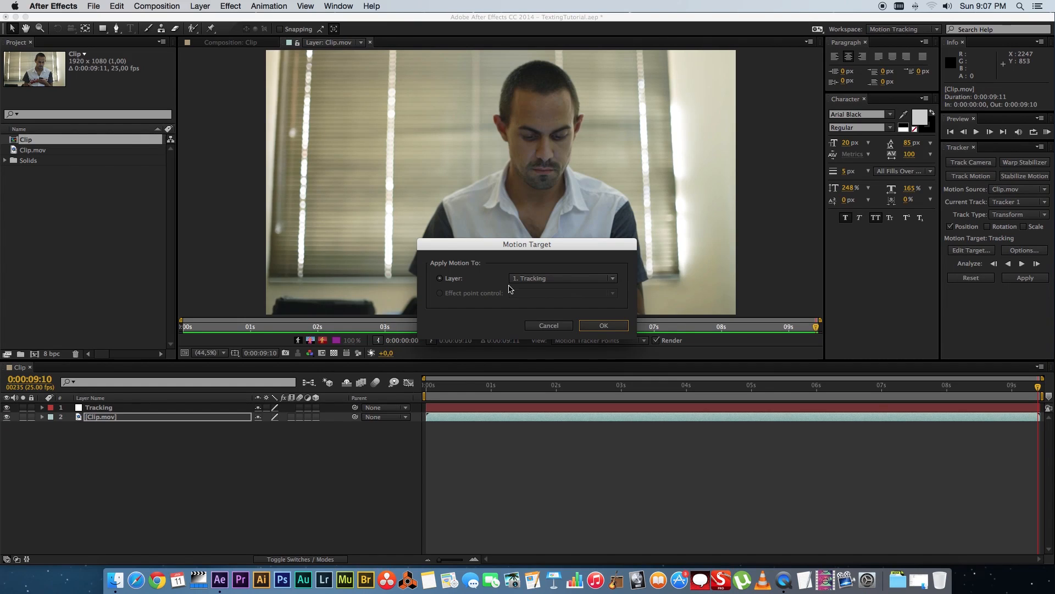
{"action": "left_click", "coordinate": [615, 327]}
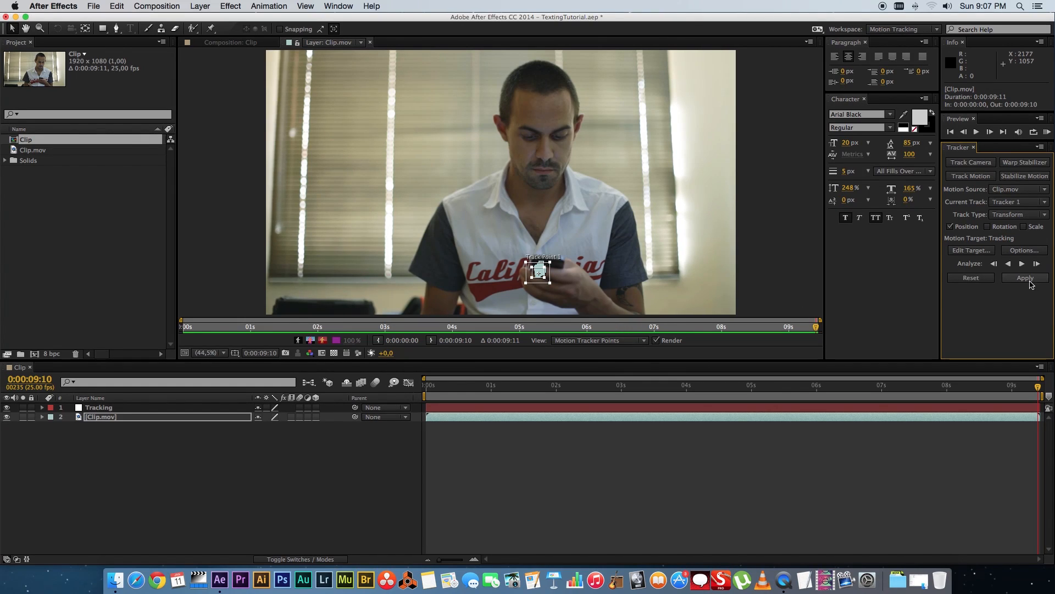
{"action": "left_click", "coordinate": [1025, 278]}
{"action": "left_click", "coordinate": [569, 305]}
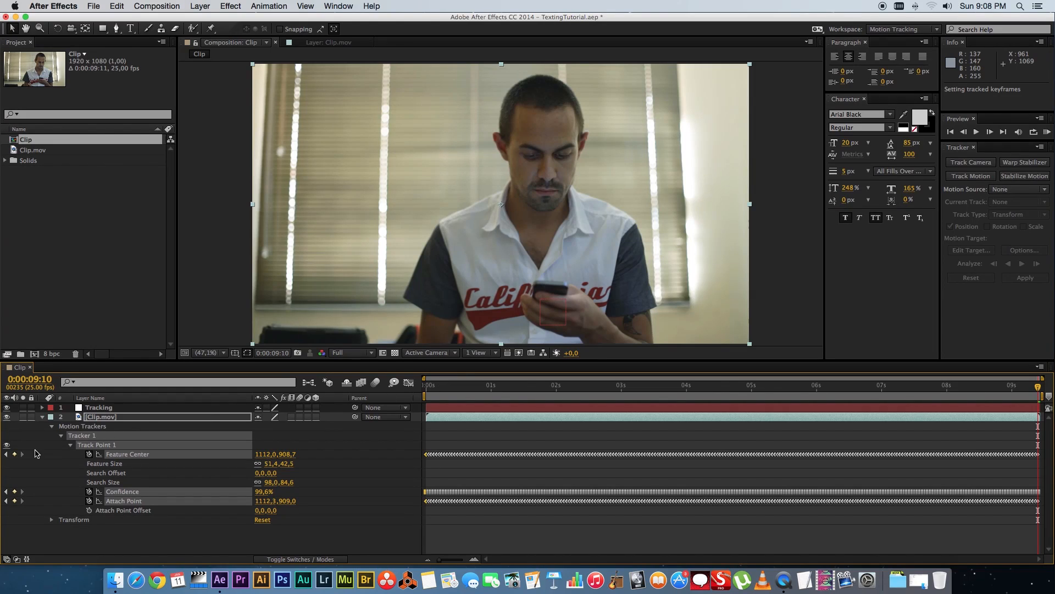
Collapse the Clip.mov layer and play the composition from the first frame to check that the null follows the phone
{"action": "left_click", "coordinate": [43, 416]}
{"action": "left_click", "coordinate": [160, 409]}
{"action": "left_click_drag", "start_coordinate": [488, 385], "coordinate": [424, 393]}
{"action": "left_click", "coordinate": [284, 467]}
{"action": "key", "text": "space"}
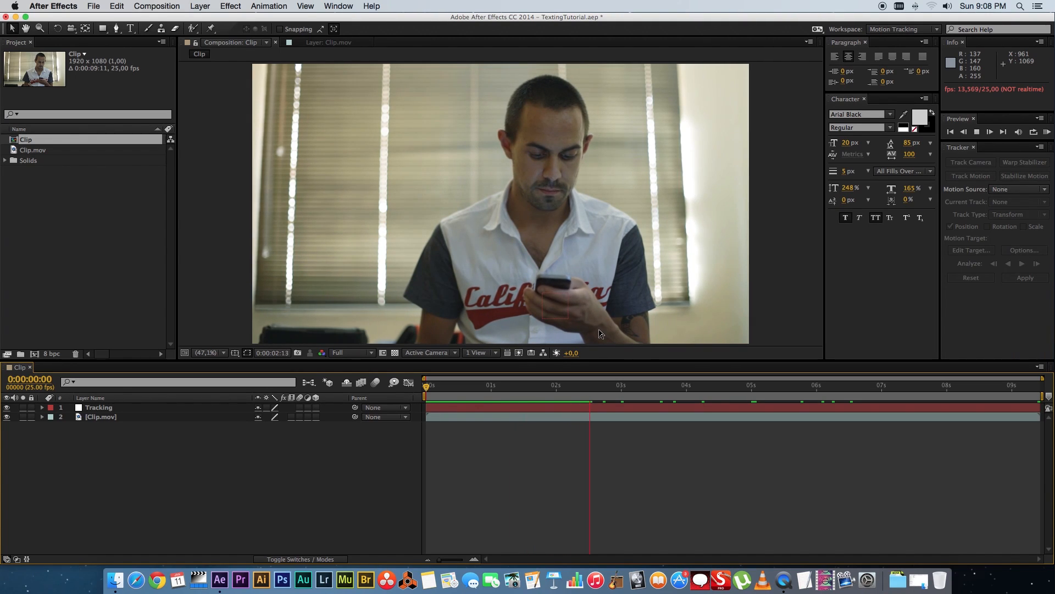
{"action": "key", "text": "space"}
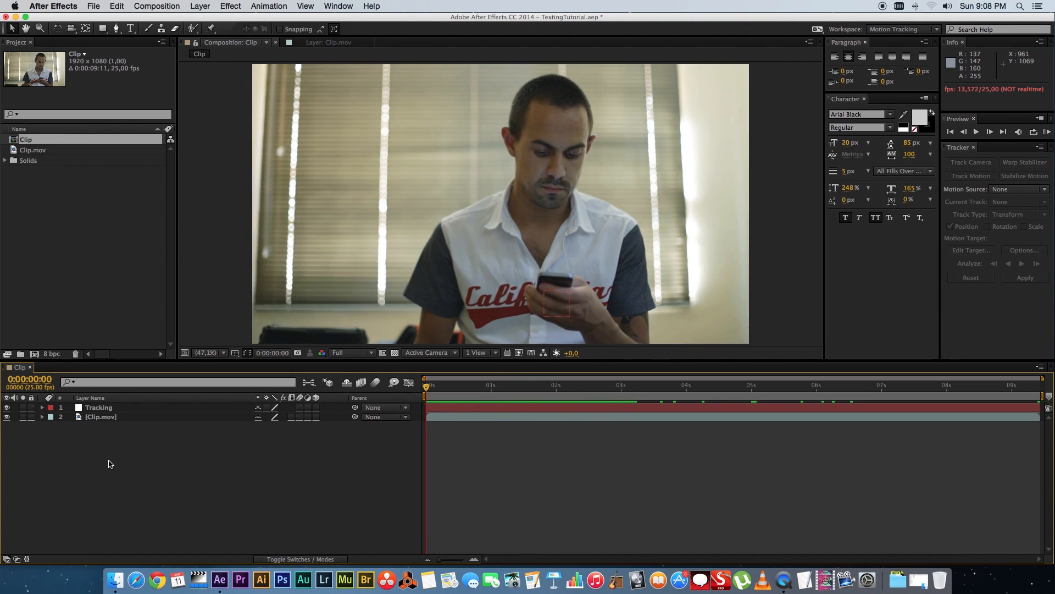
Create a text layer reading "THIS IS A TEXT MESSAGE" with "HELLO TESTING 123" on a second line
{"action": "right_click", "coordinate": [161, 452]}
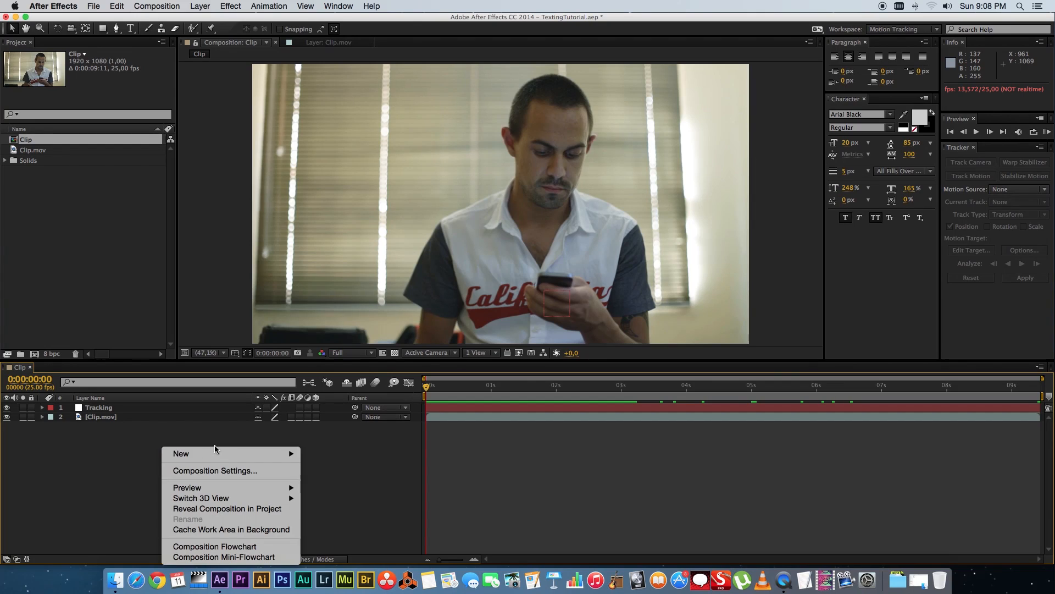
{"action": "mouse_move", "coordinate": [217, 452]}
{"action": "left_click", "coordinate": [333, 471]}
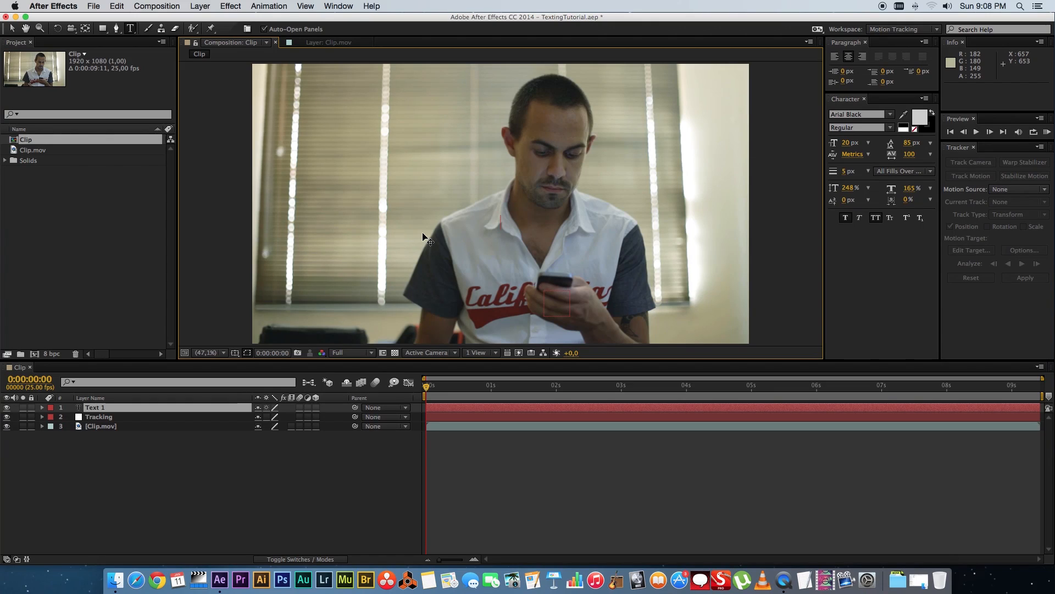
{"action": "type", "text": "THIS IS A TEXT"}
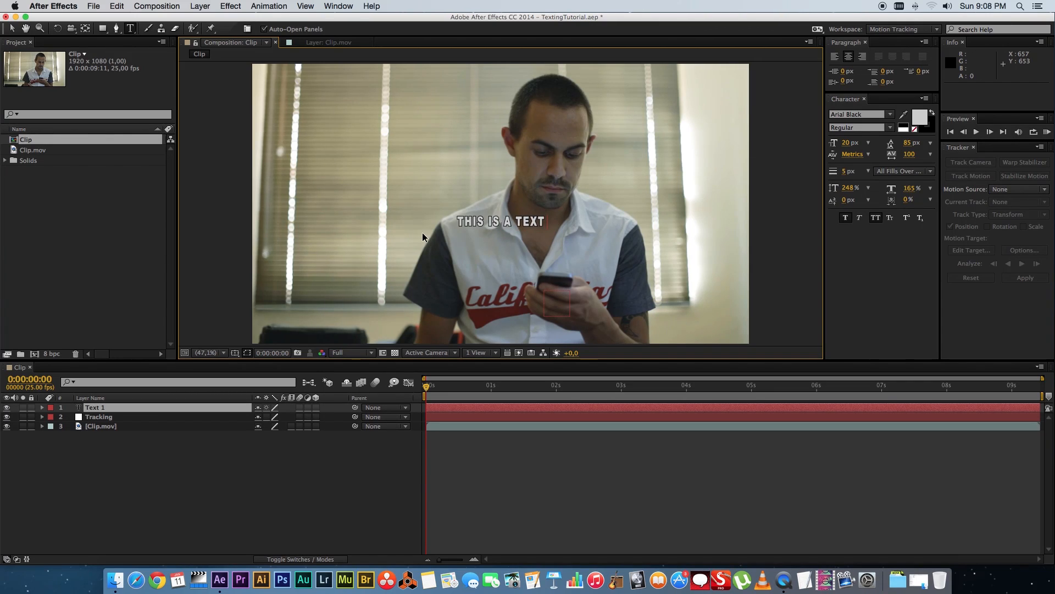
{"action": "type", "text": " MESSAGE "}
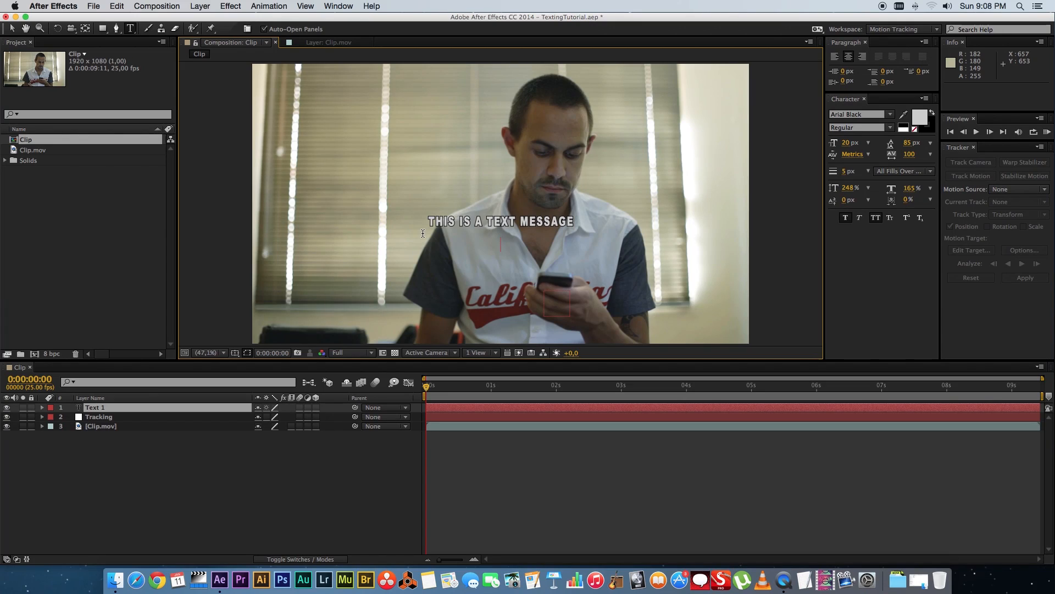
{"action": "type", "text": "HELLO TESTING 123"}
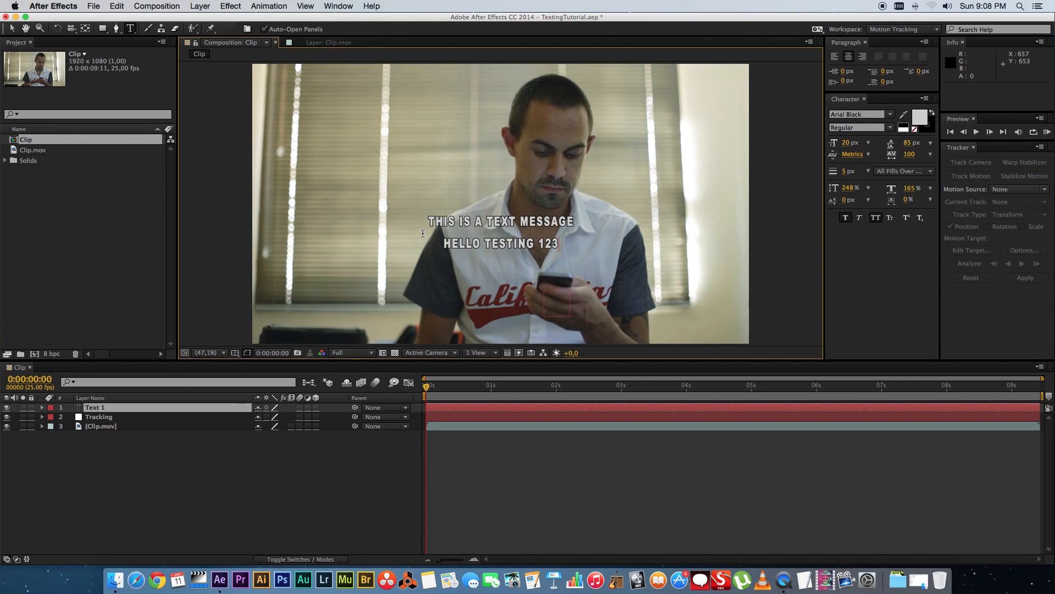
{"action": "left_click", "coordinate": [124, 383]}
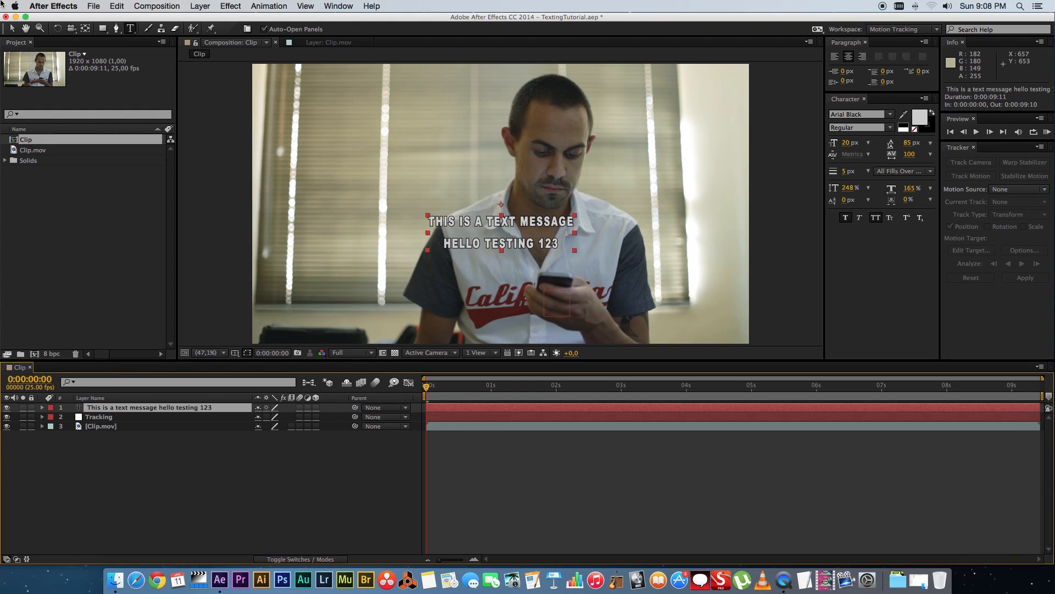
Move the text with the Selection tool over the window blinds beside the man's head, and deselect it
{"action": "left_click", "coordinate": [16, 29]}
{"action": "left_click_drag", "start_coordinate": [477, 250], "coordinate": [420, 195]}
{"action": "left_click", "coordinate": [165, 455]}
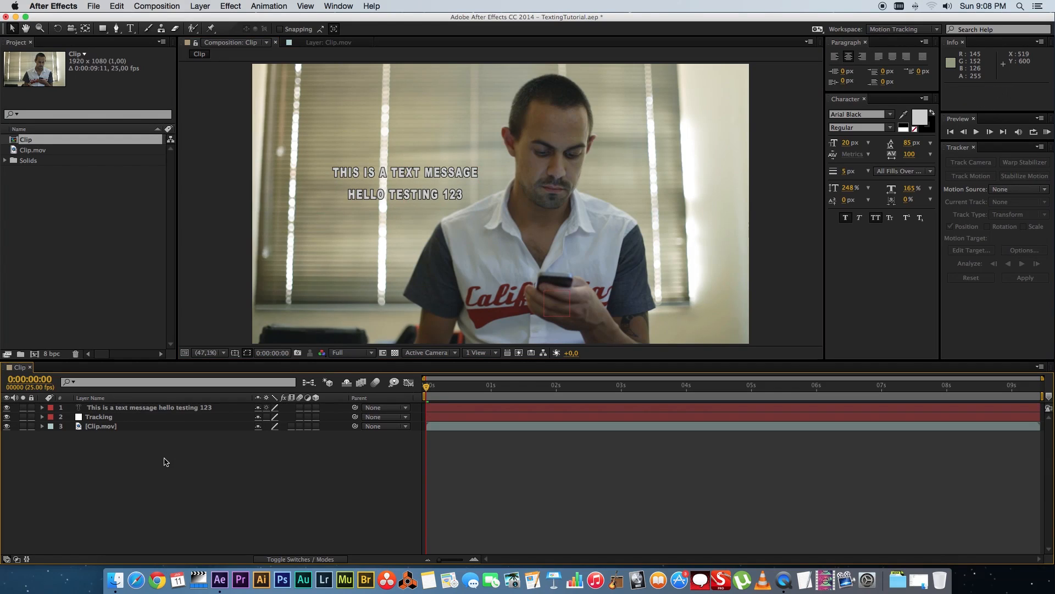
Create a 1920 x 1080 px solid layer in dark gray 636363
{"action": "right_click", "coordinate": [154, 448]}
{"action": "mouse_move", "coordinate": [176, 450]}
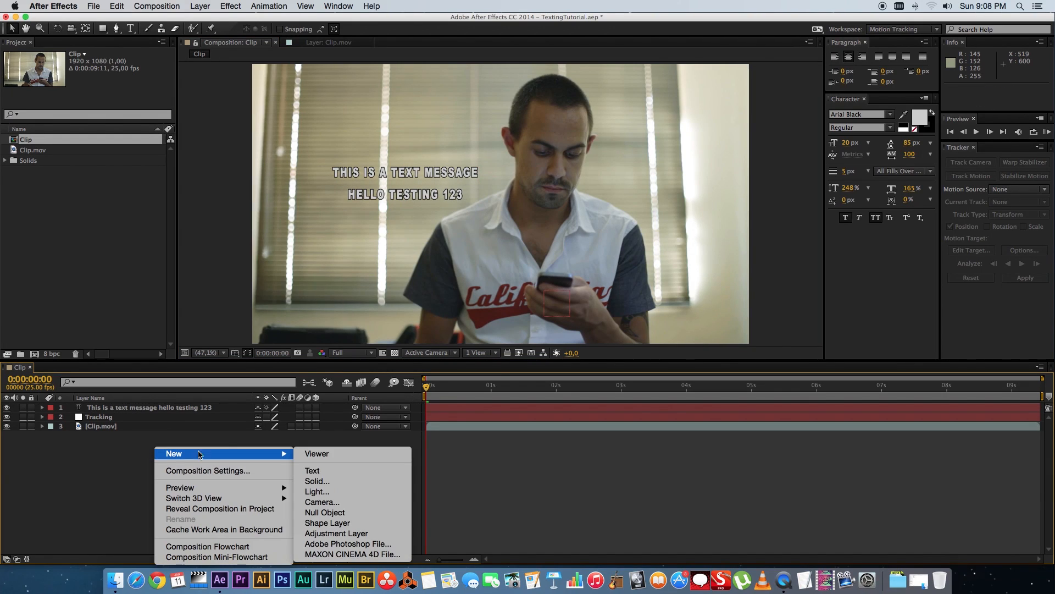
{"action": "left_click", "coordinate": [324, 484]}
{"action": "left_click", "coordinate": [526, 360]}
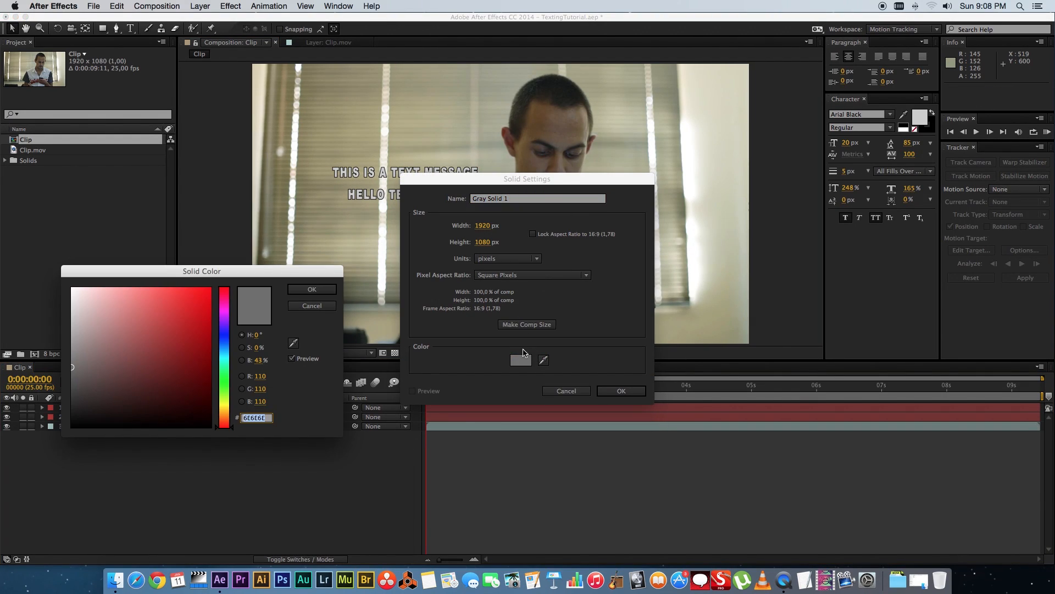
{"action": "left_click_drag", "start_coordinate": [94, 374], "coordinate": [64, 374]}
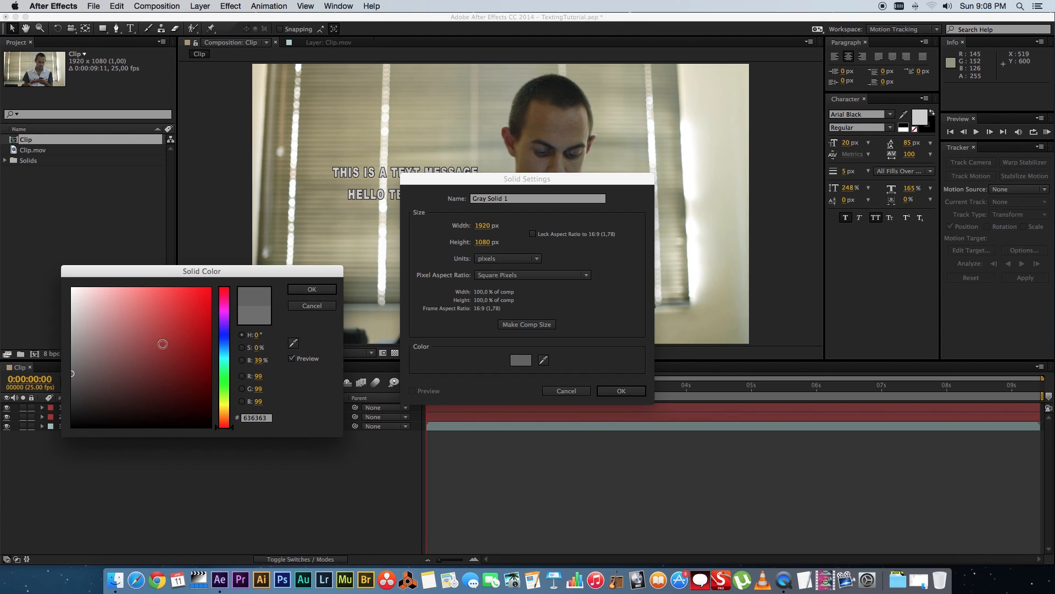
{"action": "left_click", "coordinate": [312, 292]}
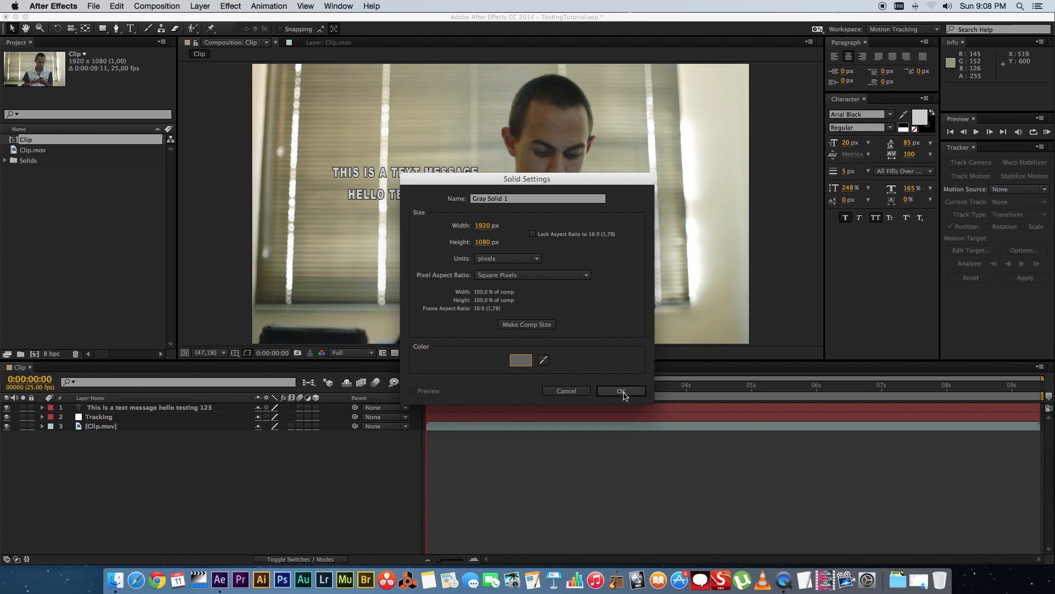
{"action": "left_click", "coordinate": [621, 391]}
Set the gray solid's opacity to 54% and deselect the layer
{"action": "left_click", "coordinate": [117, 407]}
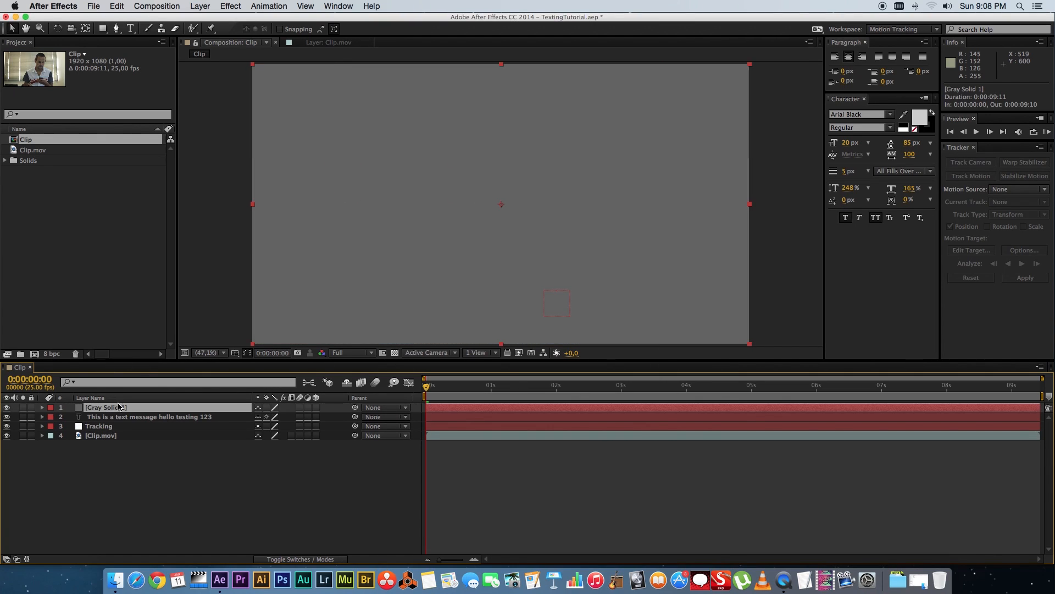
{"action": "key", "text": "t"}
{"action": "left_click_drag", "start_coordinate": [260, 418], "coordinate": [235, 417]}
{"action": "left_click", "coordinate": [213, 453]}
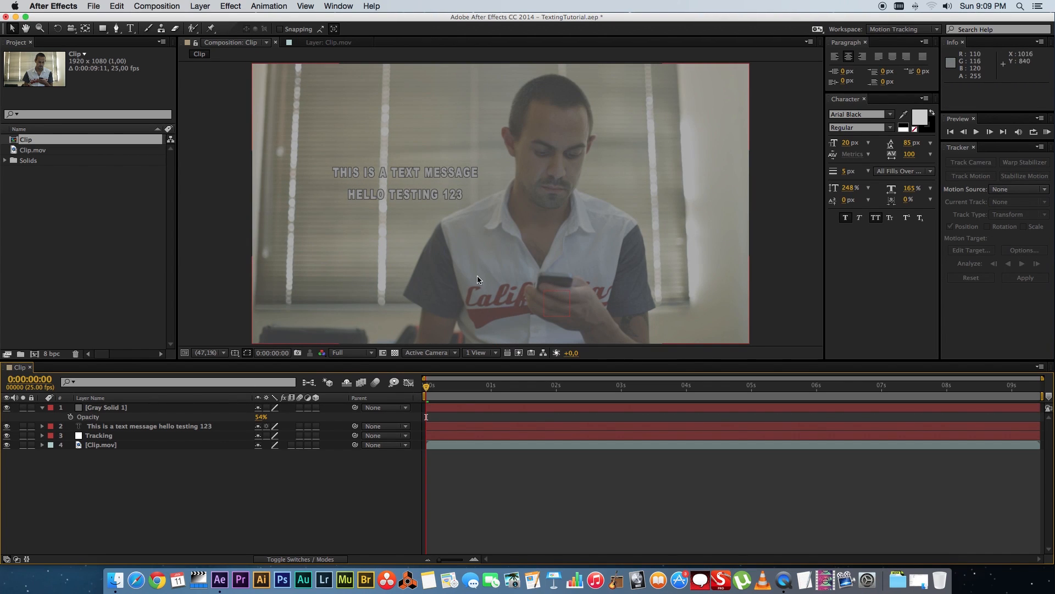
Mask the gray solid to a rectangle just around the text and place the text layer above the solid
{"action": "left_click", "coordinate": [103, 30]}
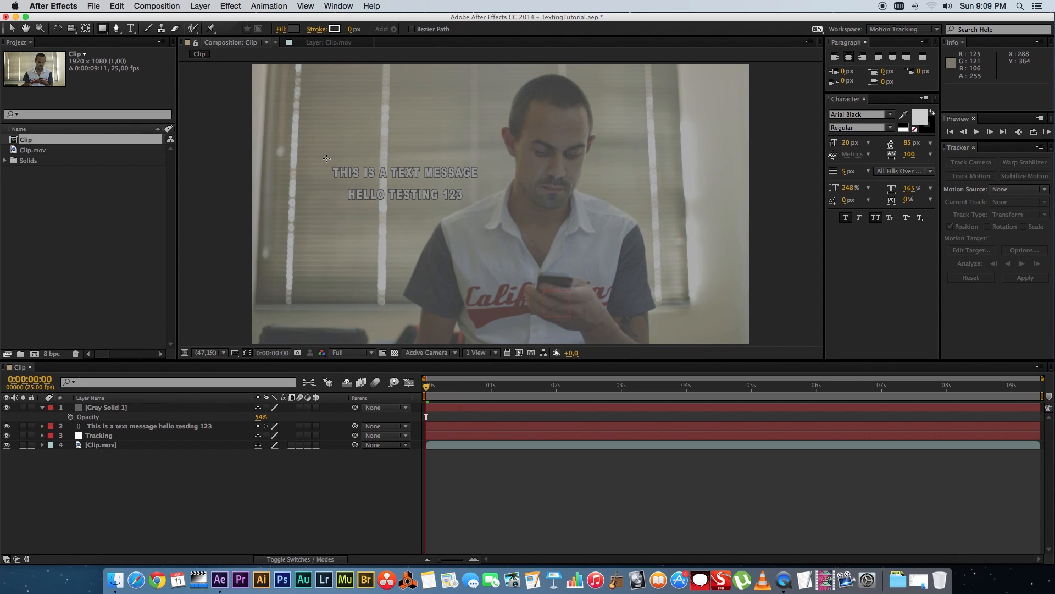
{"action": "left_click_drag", "start_coordinate": [320, 154], "coordinate": [489, 213]}
{"action": "left_click", "coordinate": [113, 417]}
{"action": "left_click_drag", "start_coordinate": [107, 420], "coordinate": [116, 405]}
{"action": "left_click", "coordinate": [125, 473]}
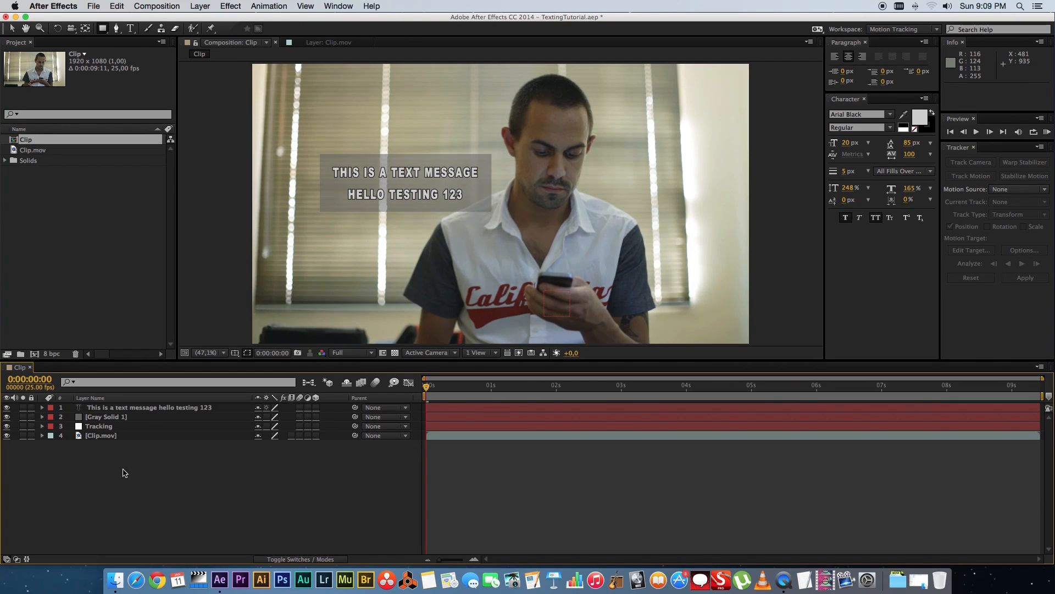
Pre-compose the text layer and gray solid into a new composition named TextMessage, moving all attributes
{"action": "left_click", "coordinate": [117, 408]}
{"action": "left_click", "coordinate": [110, 417], "text": "shift"}
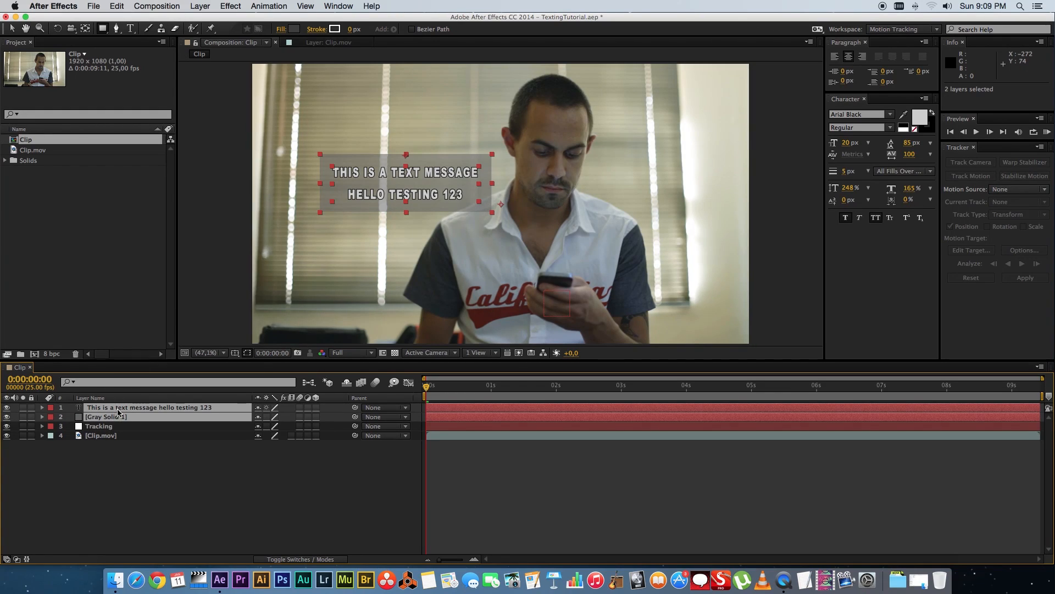
{"action": "right_click", "coordinate": [117, 416]}
{"action": "left_click", "coordinate": [163, 473]}
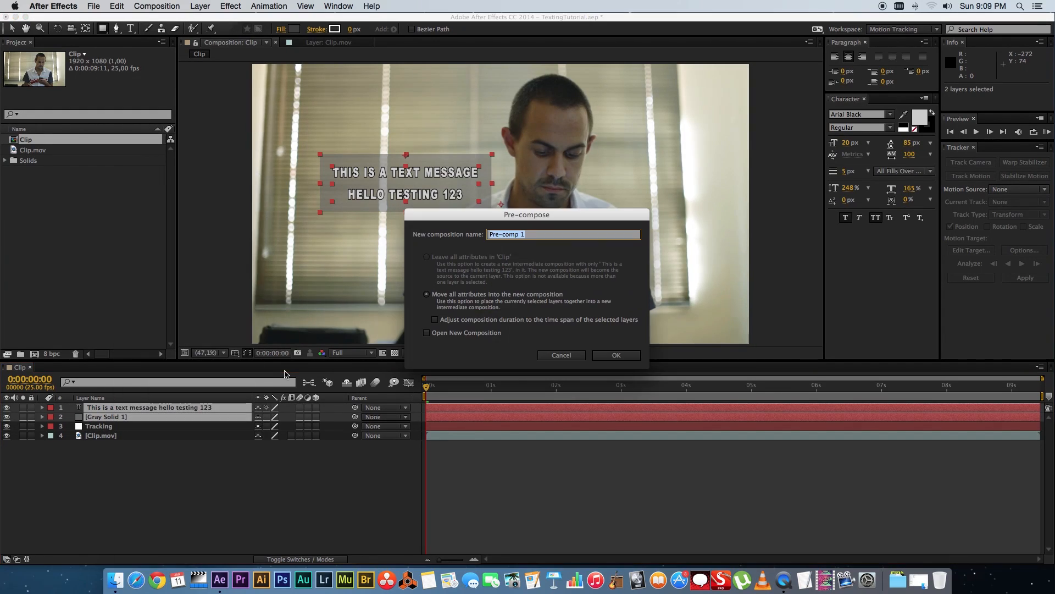
{"action": "type", "text": "TextMessage"}
{"action": "key", "text": "Return"}
{"action": "left_click", "coordinate": [148, 458]}
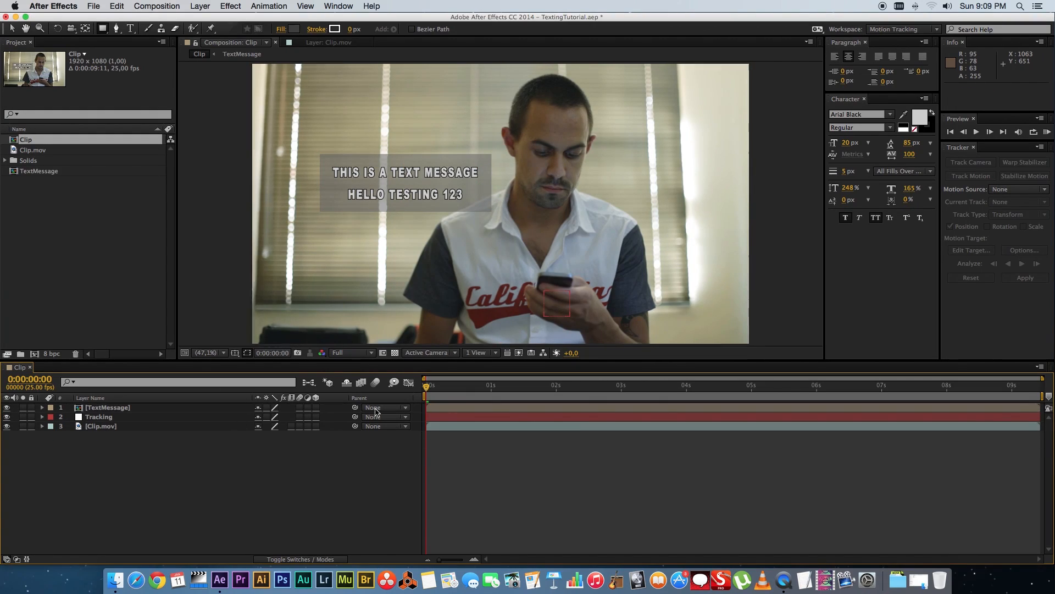
Place the Tracking null above the TextMessage layer and parent TextMessage to Tracking
{"action": "left_click", "coordinate": [110, 408]}
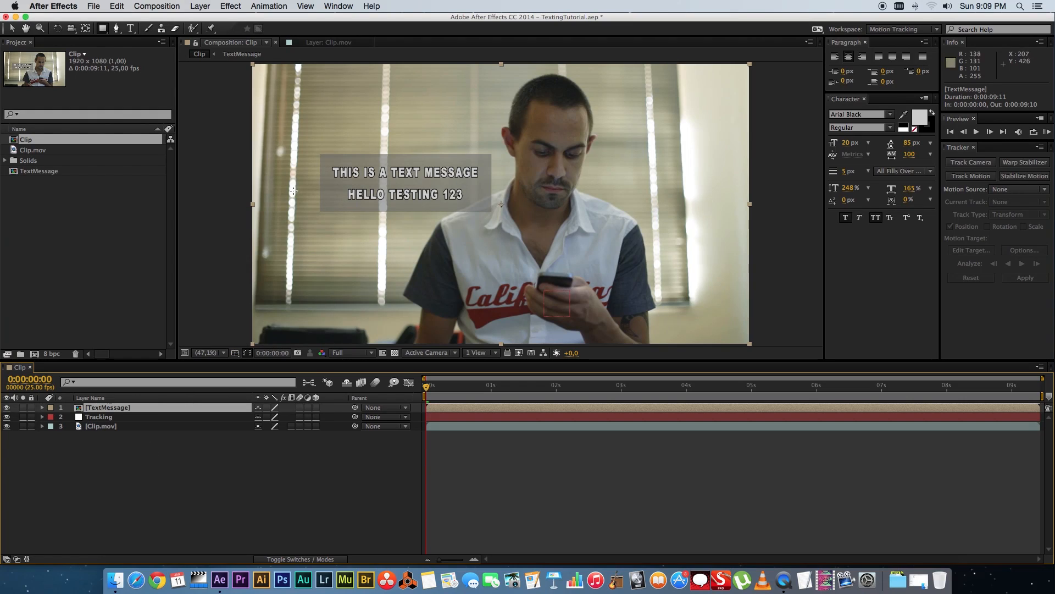
{"action": "left_click", "coordinate": [115, 451]}
{"action": "left_click", "coordinate": [119, 407]}
{"action": "left_click", "coordinate": [123, 444]}
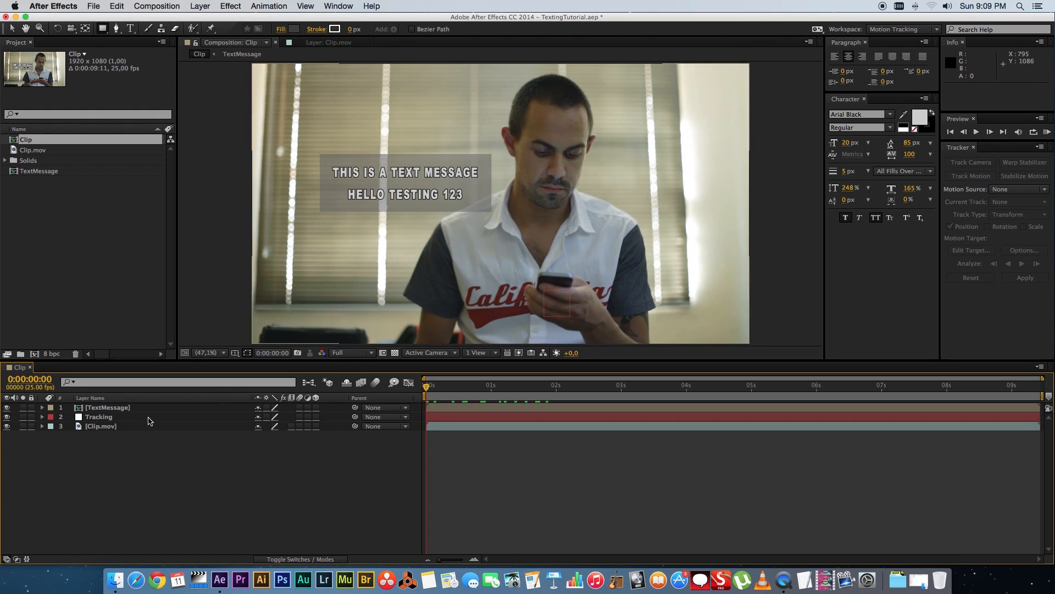
{"action": "left_click", "coordinate": [115, 408]}
{"action": "left_click_drag", "start_coordinate": [100, 417], "coordinate": [121, 409]}
{"action": "left_click", "coordinate": [142, 418]}
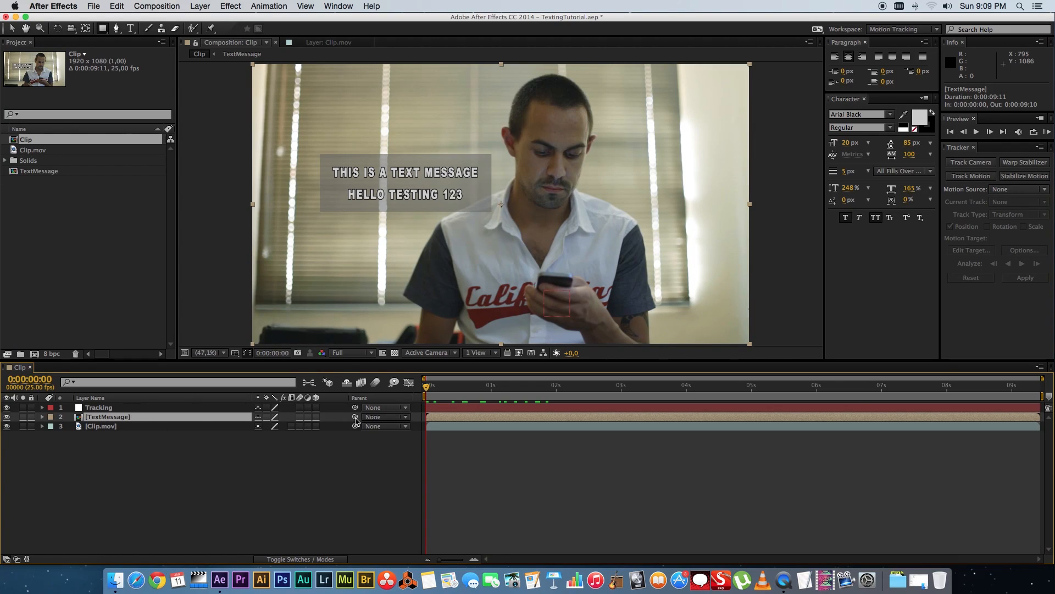
{"action": "left_click_drag", "start_coordinate": [356, 417], "coordinate": [110, 408]}
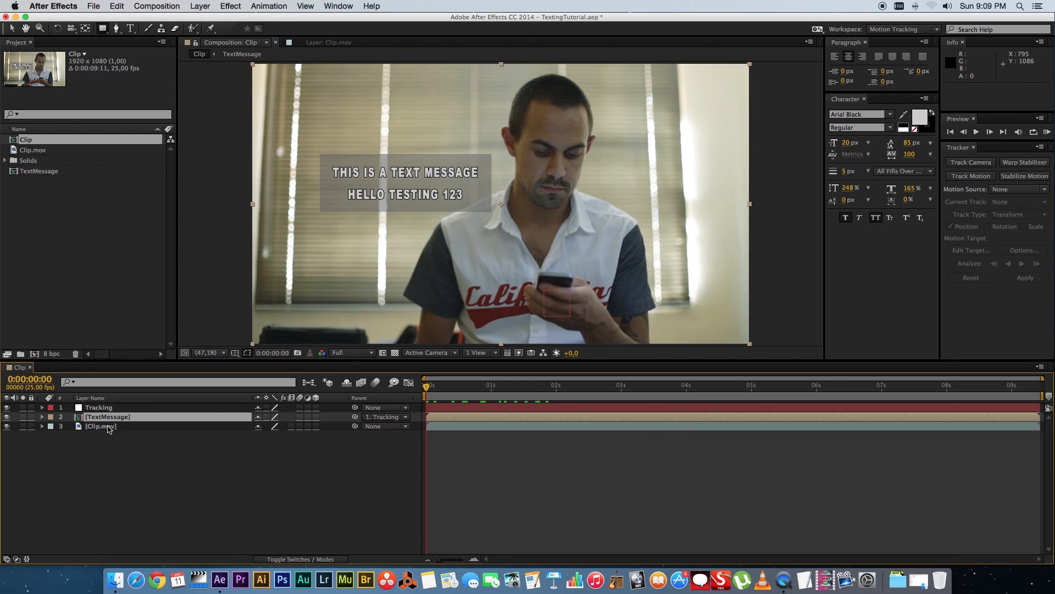
Play and scrub the opening seconds of the Clip composition to check that the message follows the tracked motion
{"action": "mouse_move", "coordinate": [446, 389]}
{"action": "left_mouse_down"}
{"action": "mouse_move", "coordinate": [715, 386]}
{"action": "mouse_move", "coordinate": [452, 391]}
{"action": "left_mouse_up"}
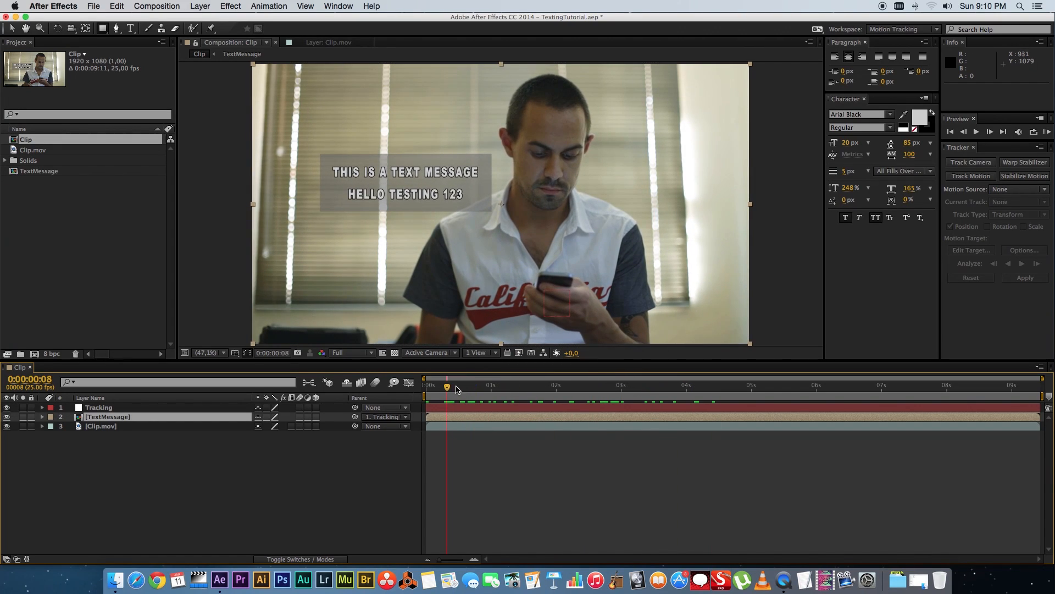
{"action": "key", "text": "space"}
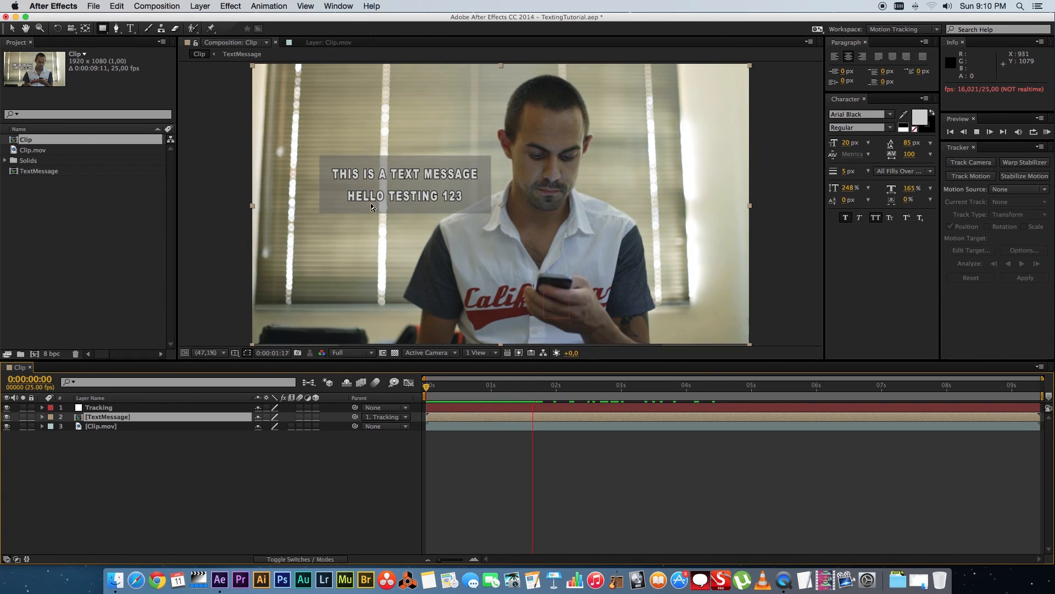
{"action": "left_click_drag", "start_coordinate": [459, 387], "coordinate": [486, 387]}
{"action": "left_click", "coordinate": [492, 387]}
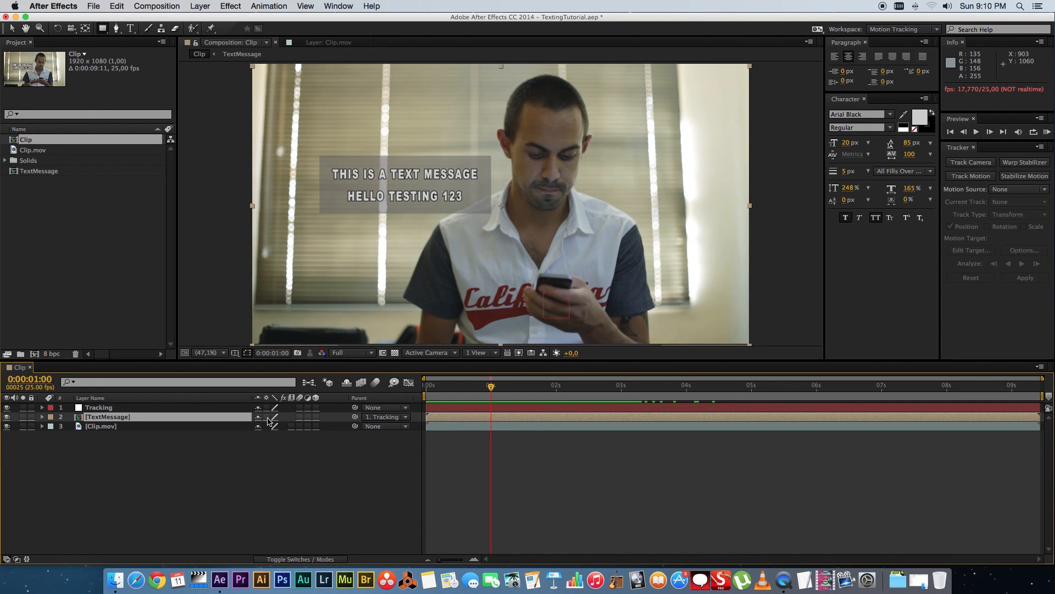
In the TextMessage composition, go to 2 seconds, add an Opacity animator to the text layer, and set its opacity to 0%
{"action": "left_click", "coordinate": [153, 450]}
{"action": "double_click", "coordinate": [100, 421]}
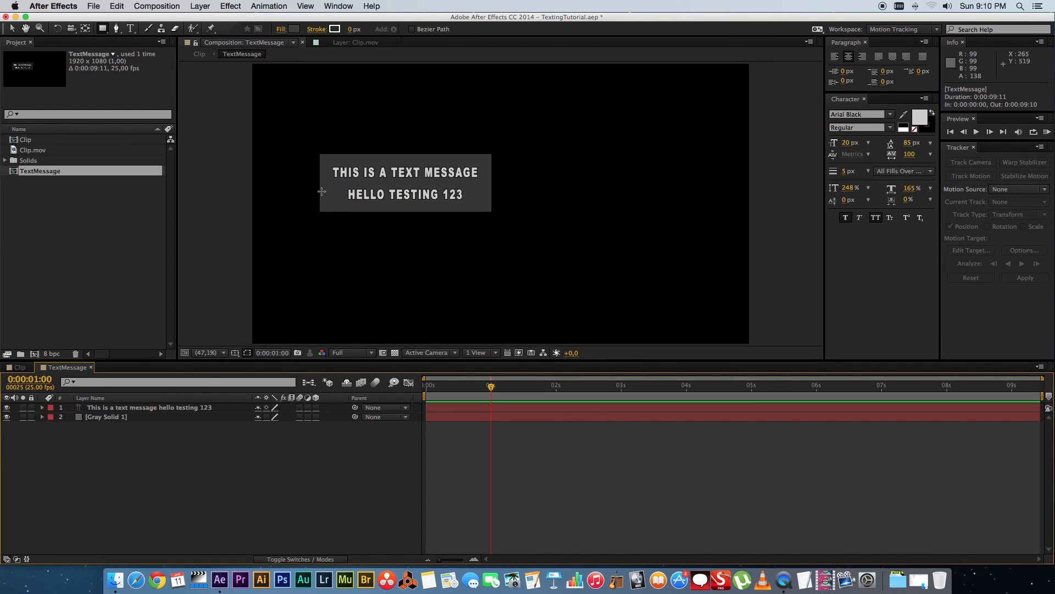
{"action": "left_click_drag", "start_coordinate": [564, 390], "coordinate": [553, 390]}
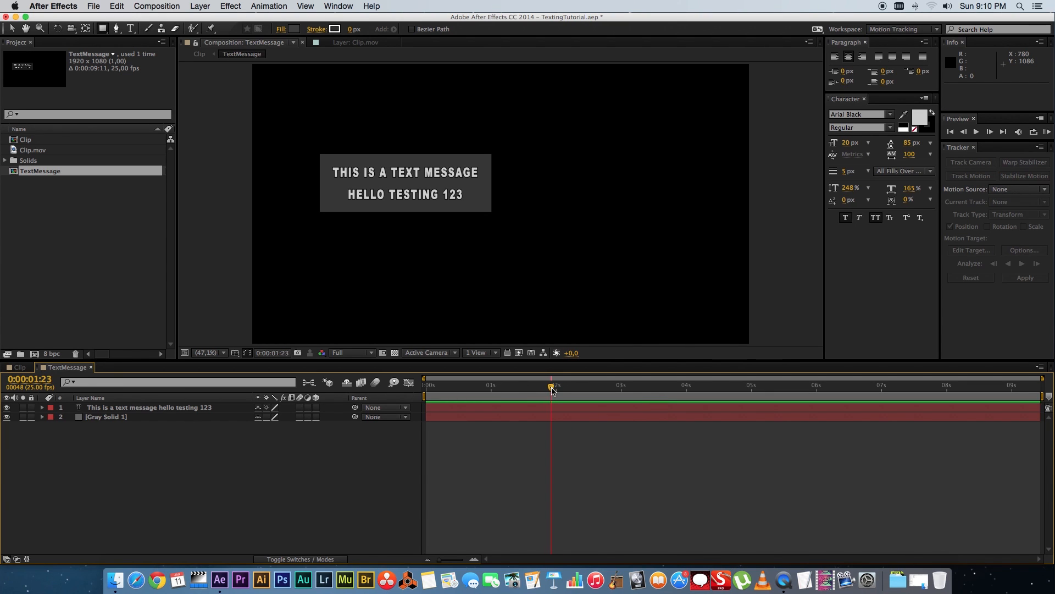
{"action": "left_click", "coordinate": [41, 407]}
{"action": "left_click", "coordinate": [52, 417]}
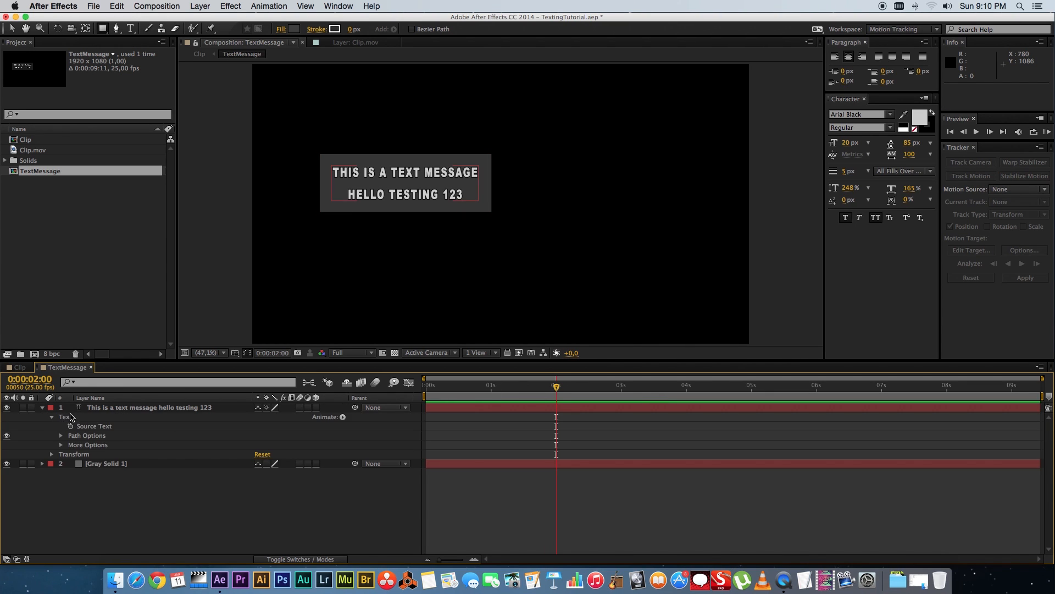
{"action": "left_click", "coordinate": [343, 417]}
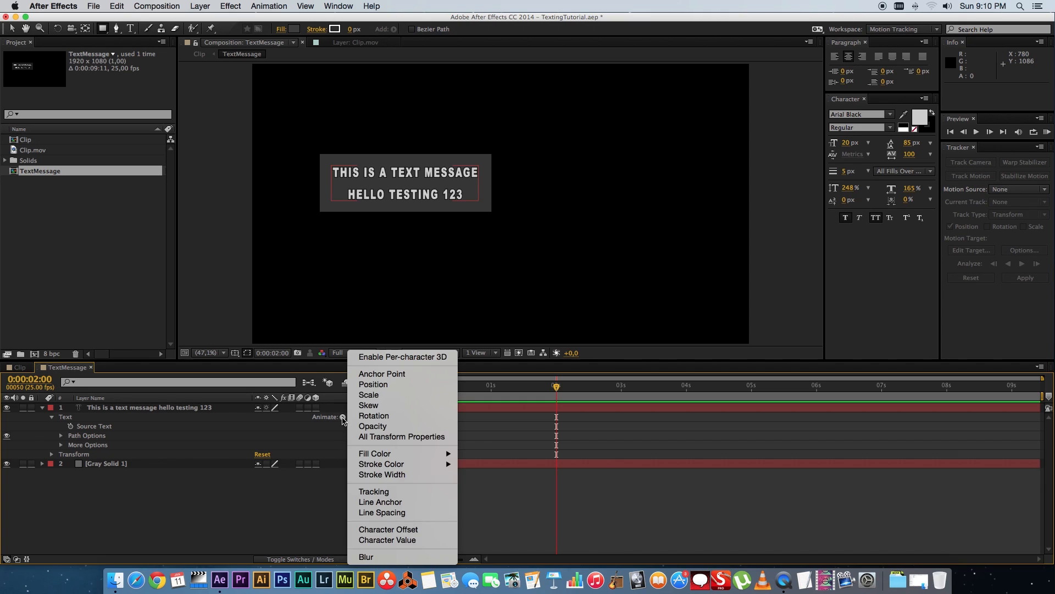
{"action": "left_click", "coordinate": [364, 428]}
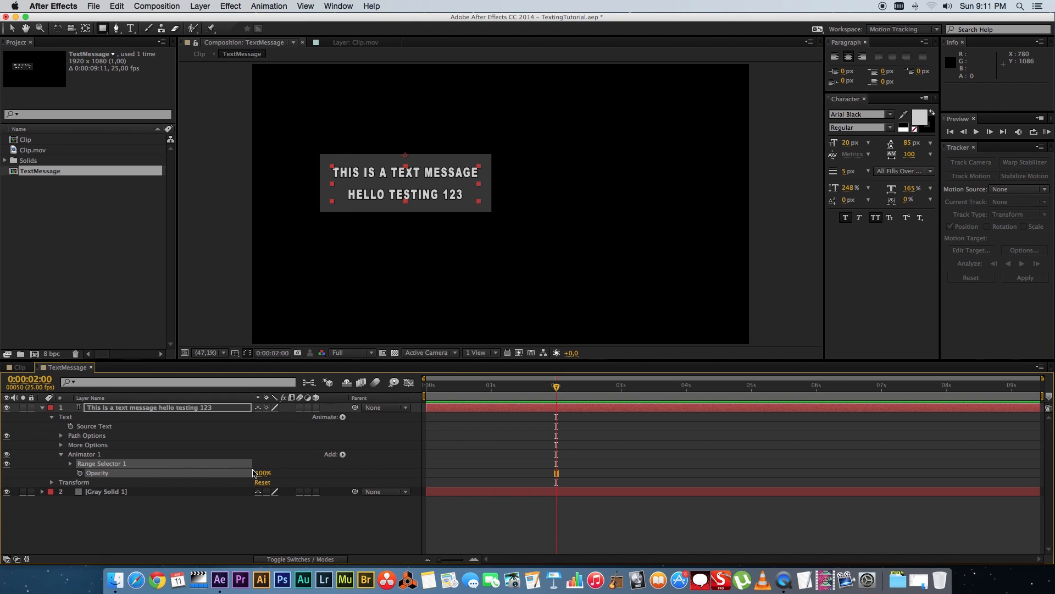
{"action": "left_click_drag", "start_coordinate": [263, 474], "coordinate": [183, 472]}
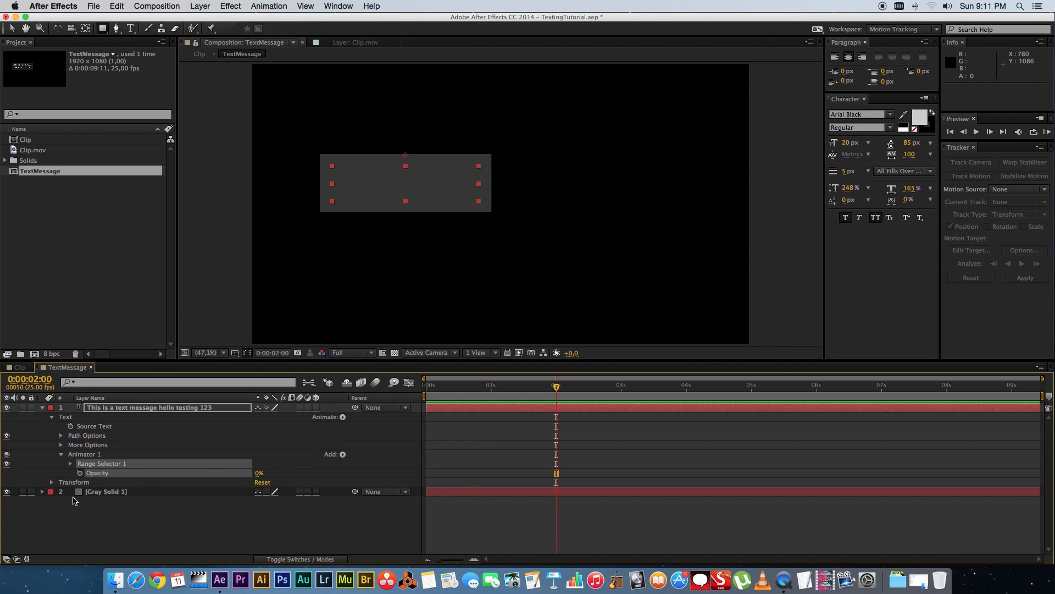
Keyframe the Range Selector's Start from 0% at 2 seconds to 100% at 3 seconds
{"action": "left_click", "coordinate": [74, 465]}
{"action": "left_click", "coordinate": [76, 465]}
{"action": "left_click", "coordinate": [70, 464]}
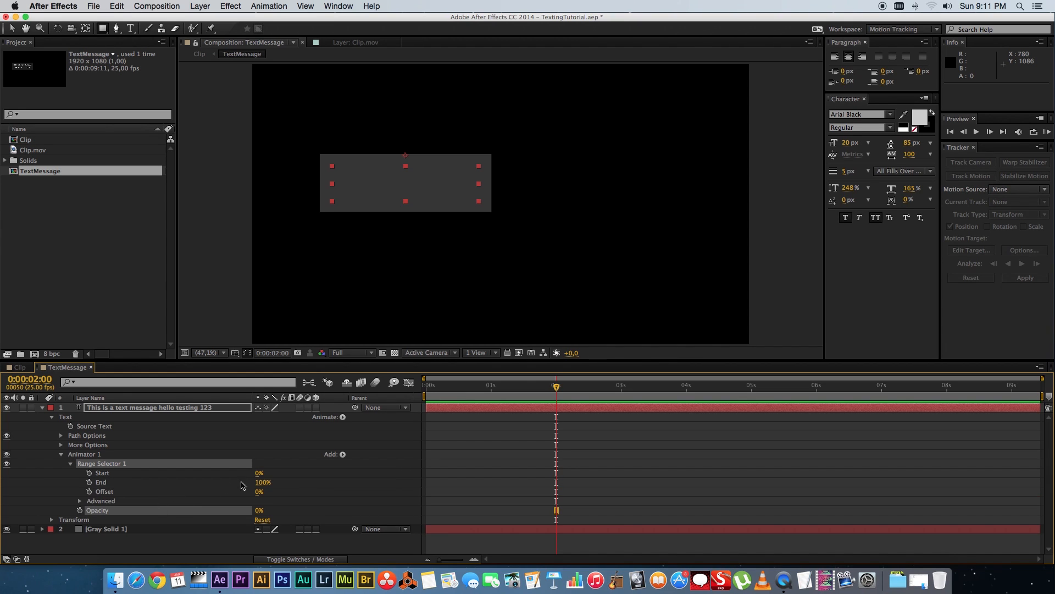
{"action": "mouse_move", "coordinate": [258, 476]}
{"action": "left_mouse_down"}
{"action": "mouse_move", "coordinate": [295, 474]}
{"action": "mouse_move", "coordinate": [248, 471]}
{"action": "mouse_move", "coordinate": [297, 471]}
{"action": "mouse_move", "coordinate": [267, 471]}
{"action": "left_mouse_up"}
{"action": "left_click_drag", "start_coordinate": [305, 470], "coordinate": [238, 465]}
{"action": "left_click", "coordinate": [89, 473]}
{"action": "left_click_drag", "start_coordinate": [556, 388], "coordinate": [621, 388]}
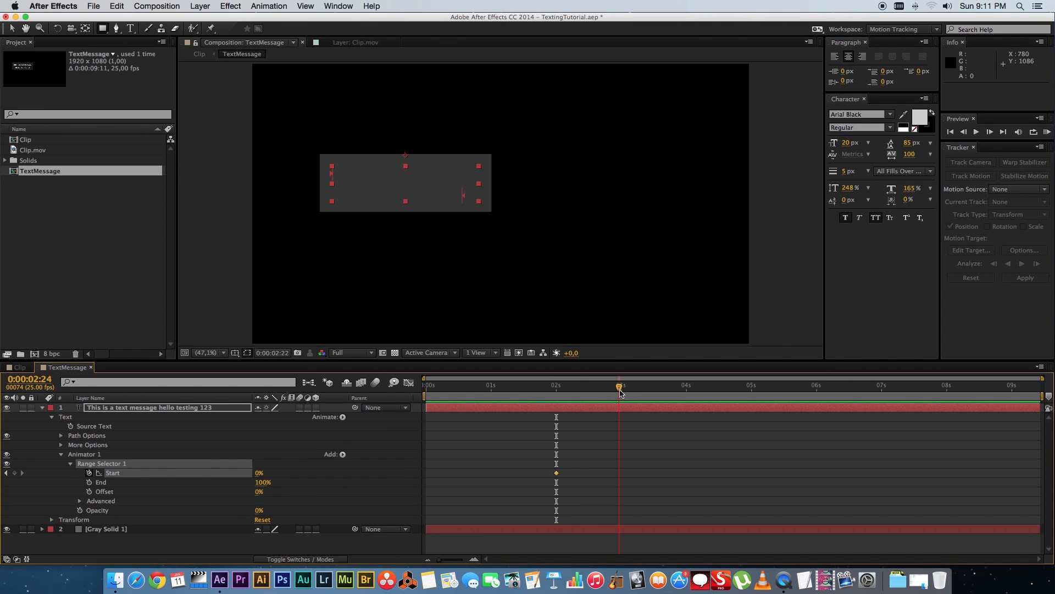
{"action": "left_click_drag", "start_coordinate": [260, 473], "coordinate": [334, 466]}
Preview the text reveal, close the TextMessage composition, and play the reveal over the footage in the Clip composition
{"action": "key", "text": "space"}
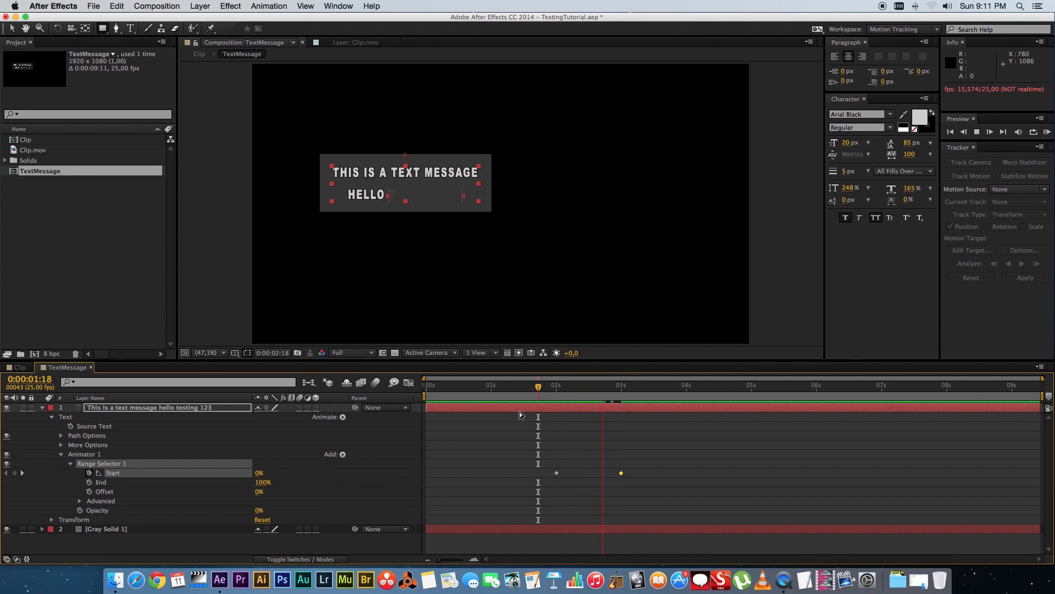
{"action": "key", "text": "space"}
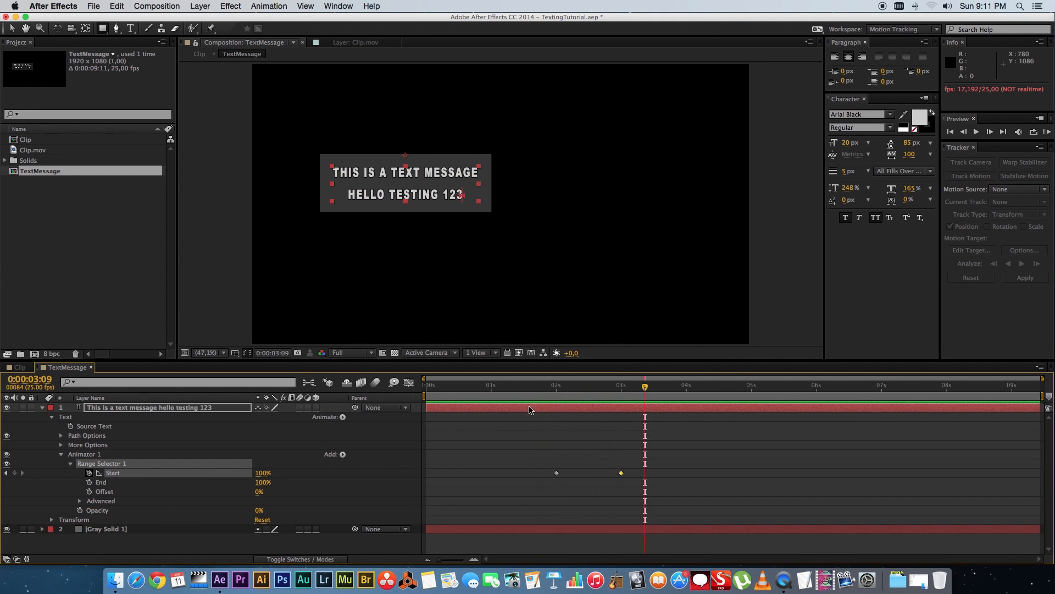
{"action": "left_click", "coordinate": [92, 367]}
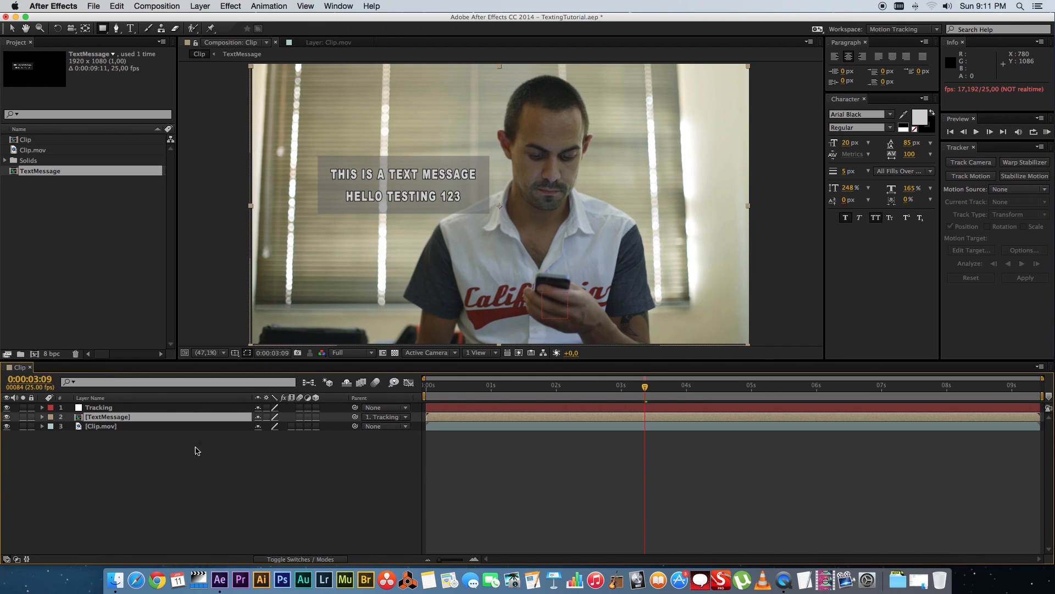
{"action": "left_click", "coordinate": [552, 388]}
{"action": "key", "text": "space"}
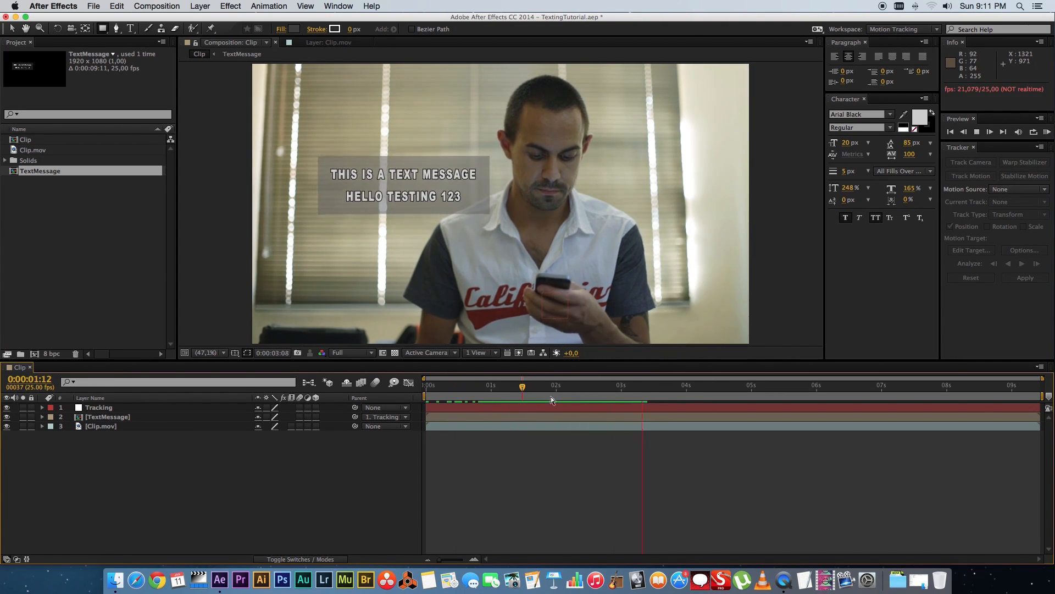
{"action": "key", "text": "space"}
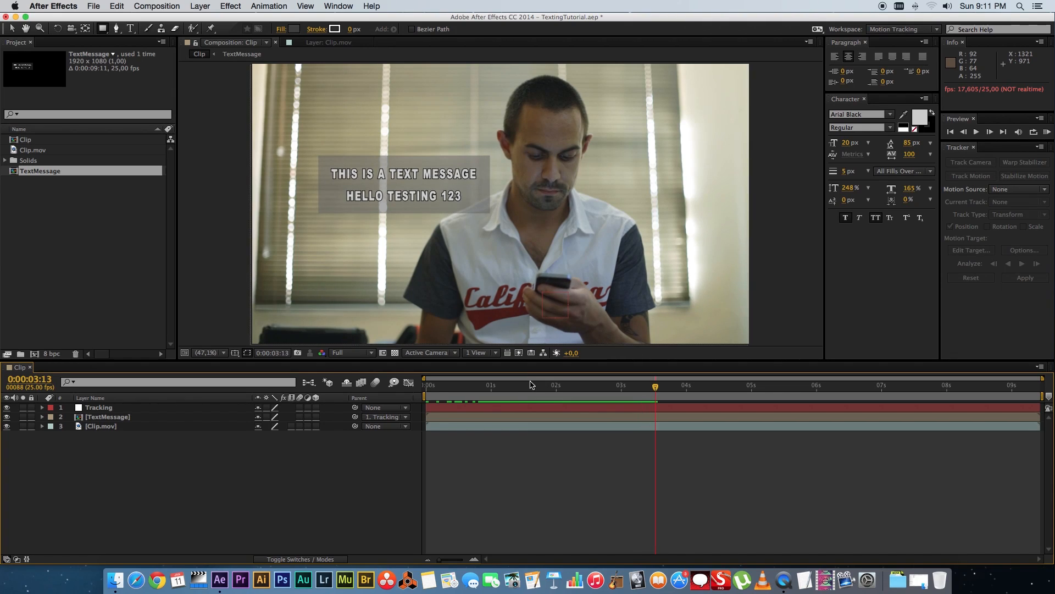
{"action": "key", "text": "space"}
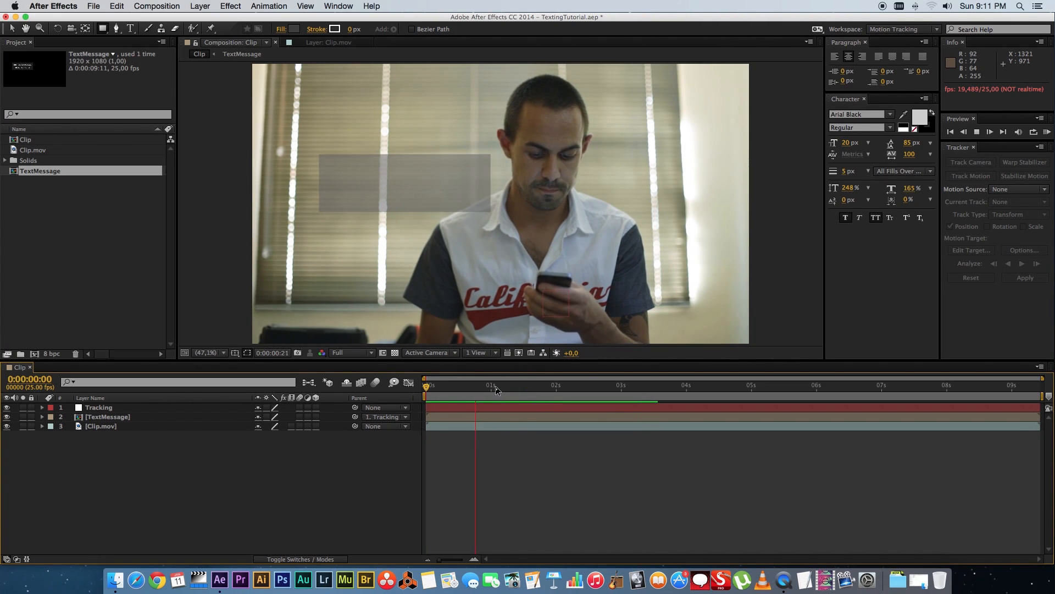
{"action": "key", "text": "space"}
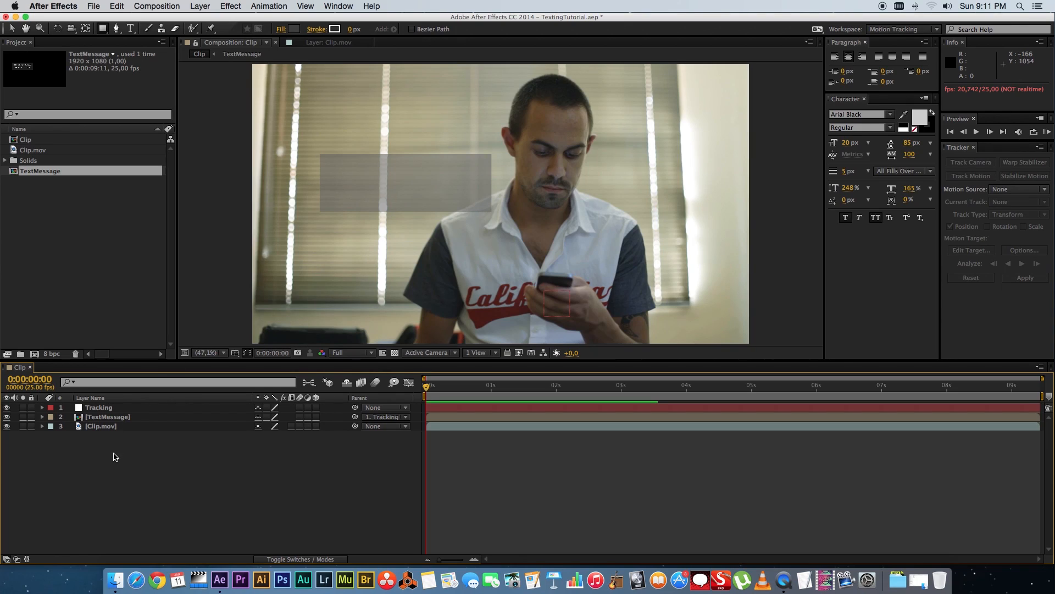
Create an adjustment layer named Line and place it directly below the Tracking layer
{"action": "right_click", "coordinate": [192, 468]}
{"action": "mouse_move", "coordinate": [264, 455]}
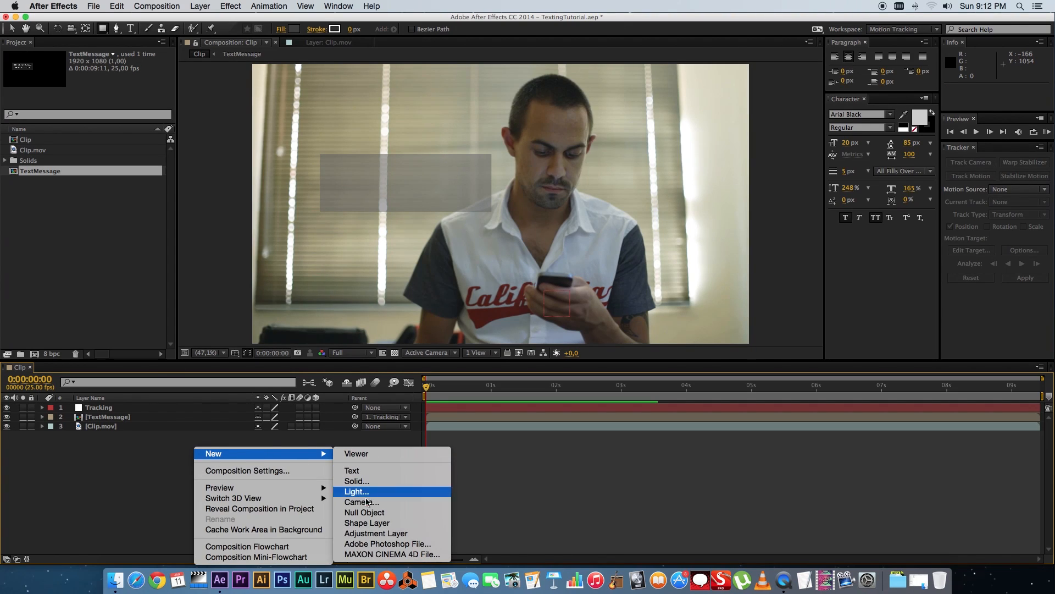
{"action": "left_click", "coordinate": [367, 534]}
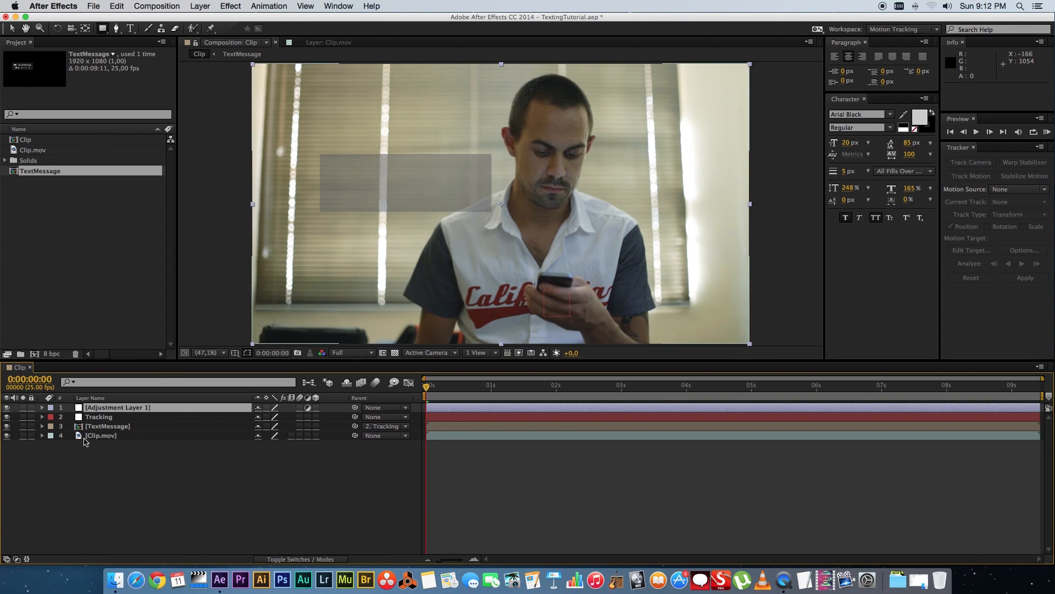
{"action": "key", "text": "Return"}
{"action": "type", "text": "Line"}
{"action": "key", "text": "Return"}
{"action": "left_click_drag", "start_coordinate": [99, 417], "coordinate": [99, 405]}
{"action": "left_click", "coordinate": [120, 448]}
Draw an open, bent Pen tool mask on the Line layer from the gray box's lower-left corner to the phone, and reveal its mask path
{"action": "left_click", "coordinate": [99, 416]}
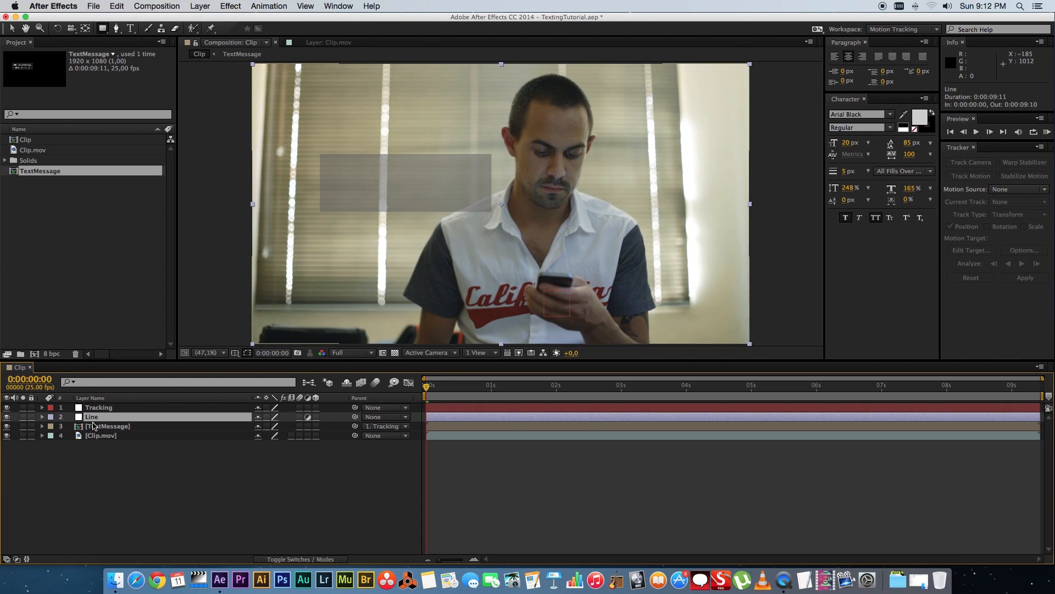
{"action": "left_click", "coordinate": [116, 28]}
{"action": "left_click", "coordinate": [324, 216]}
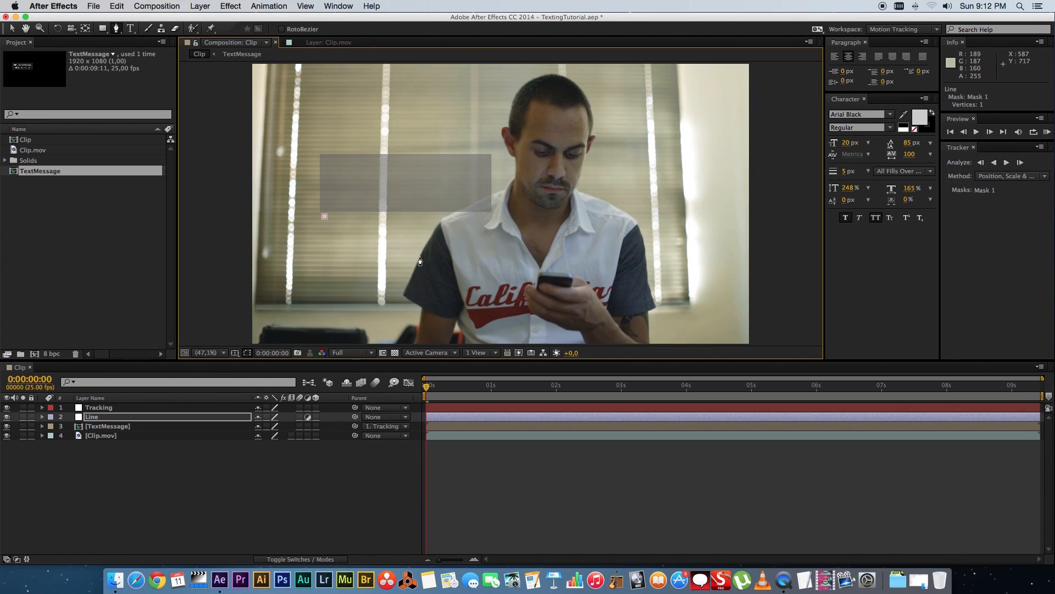
{"action": "left_click", "coordinate": [436, 281]}
{"action": "left_click", "coordinate": [154, 464]}
{"action": "left_click", "coordinate": [105, 417]}
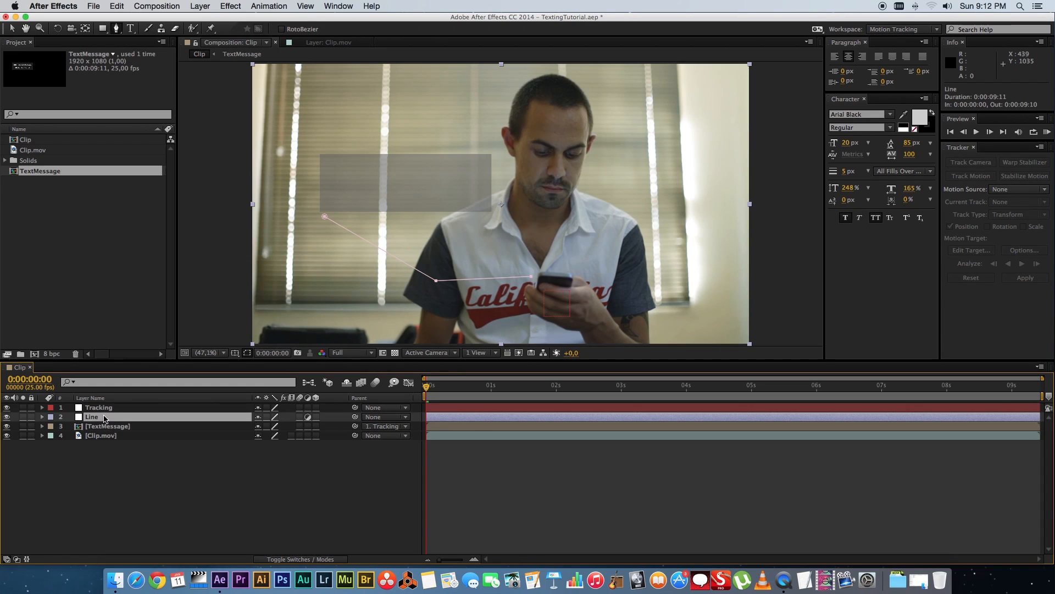
{"action": "key", "text": "m"}
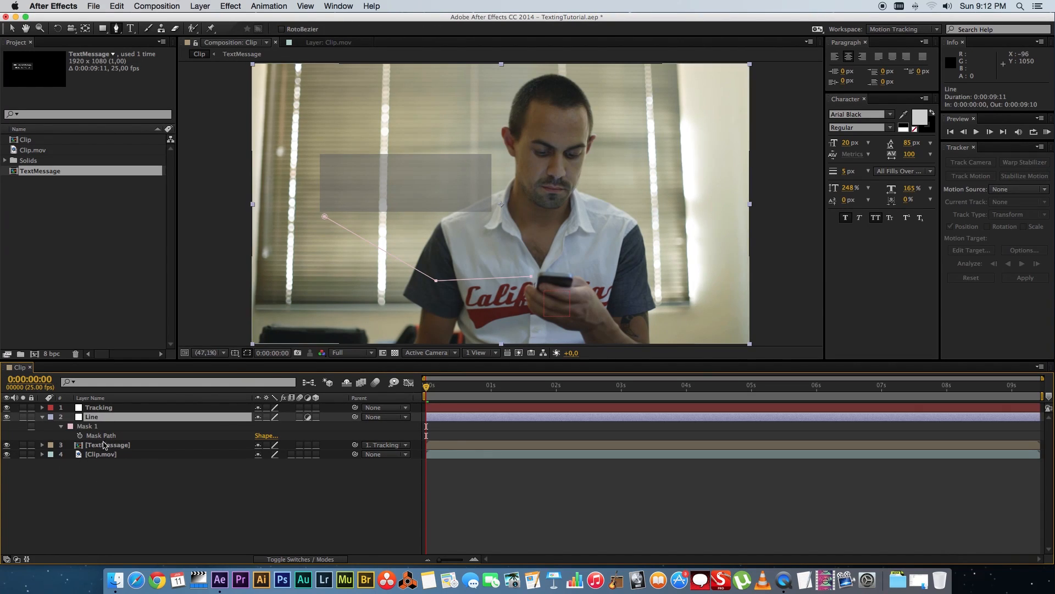
Apply the Stroke effect to the Line layer and set its color to dark gray 464646
{"action": "right_click", "coordinate": [98, 418]}
{"action": "mouse_move", "coordinate": [163, 313]}
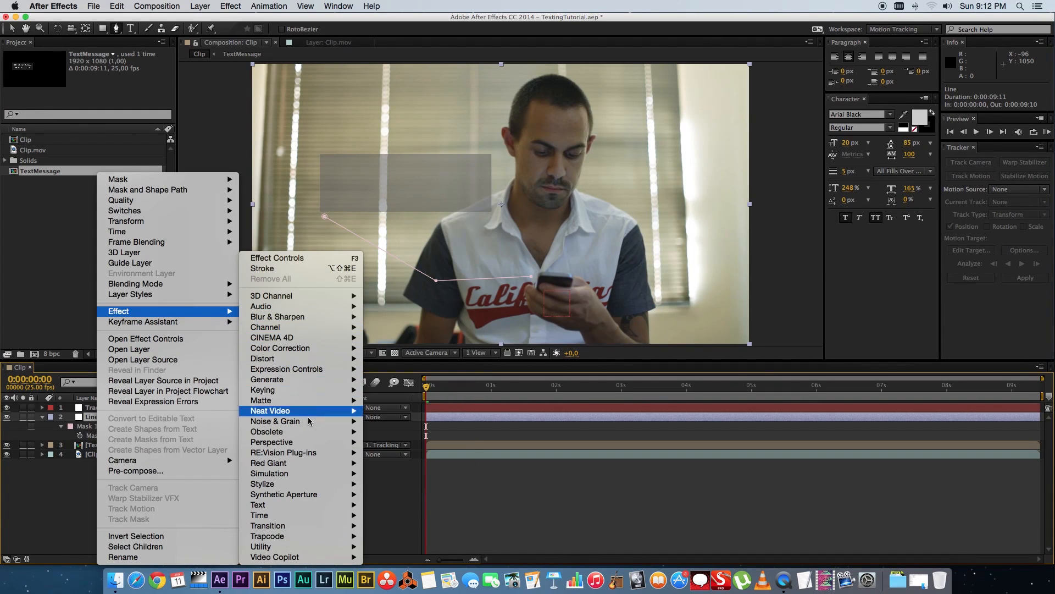
{"action": "mouse_move", "coordinate": [297, 384]}
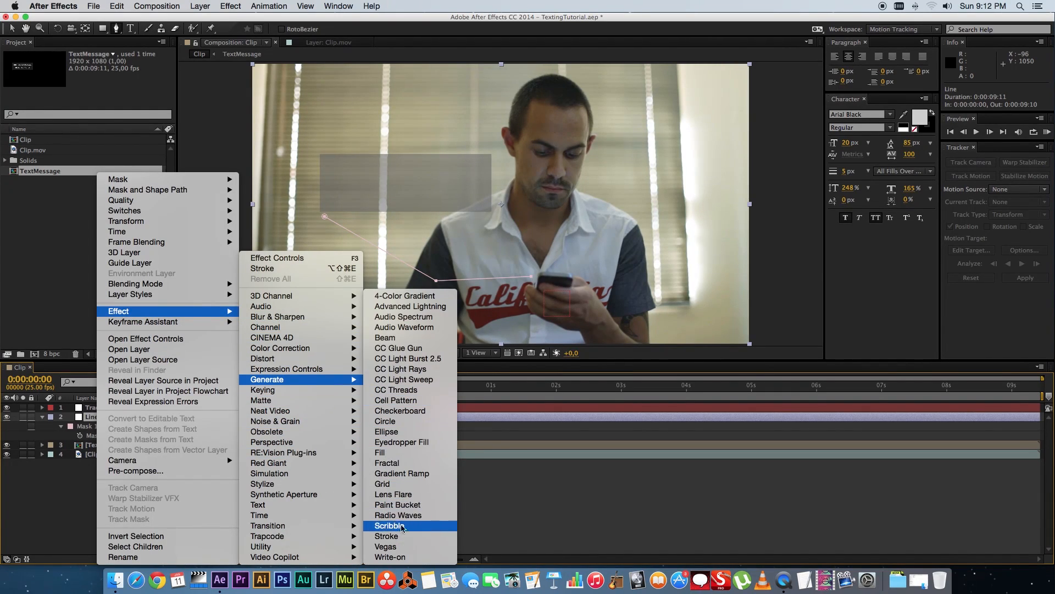
{"action": "left_click", "coordinate": [388, 537]}
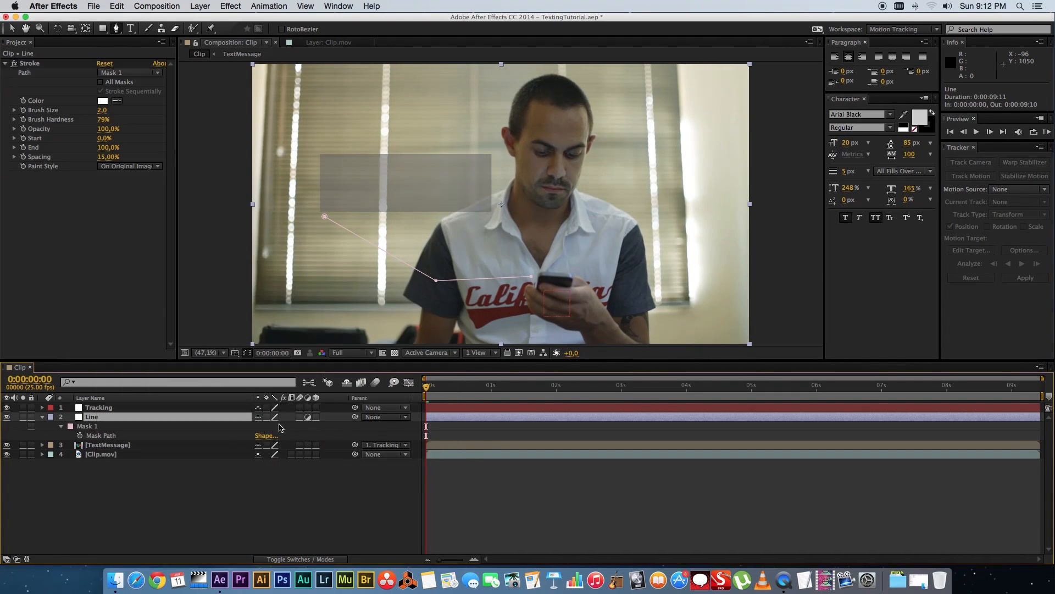
{"action": "left_click", "coordinate": [103, 101]}
{"action": "left_click_drag", "start_coordinate": [83, 374], "coordinate": [67, 390]}
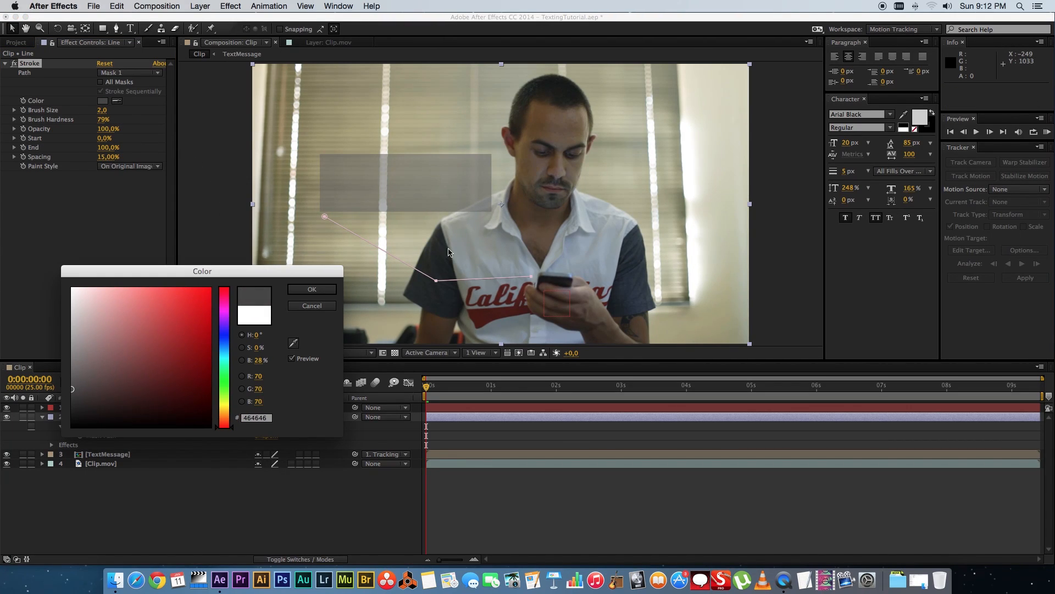
{"action": "left_click", "coordinate": [311, 290]}
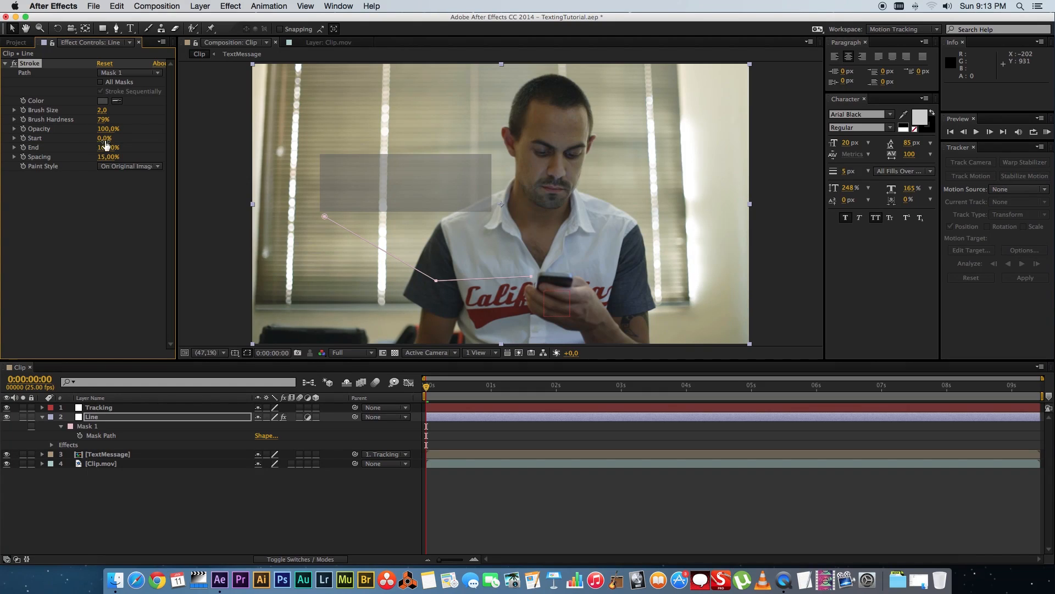
Hide the mask outlines in the viewer, test the Stroke's Start value on the line, and return it to 0%
{"action": "mouse_move", "coordinate": [102, 140]}
{"action": "left_mouse_down"}
{"action": "mouse_move", "coordinate": [117, 137]}
{"action": "mouse_move", "coordinate": [101, 141]}
{"action": "left_mouse_up"}
{"action": "left_click", "coordinate": [247, 353]}
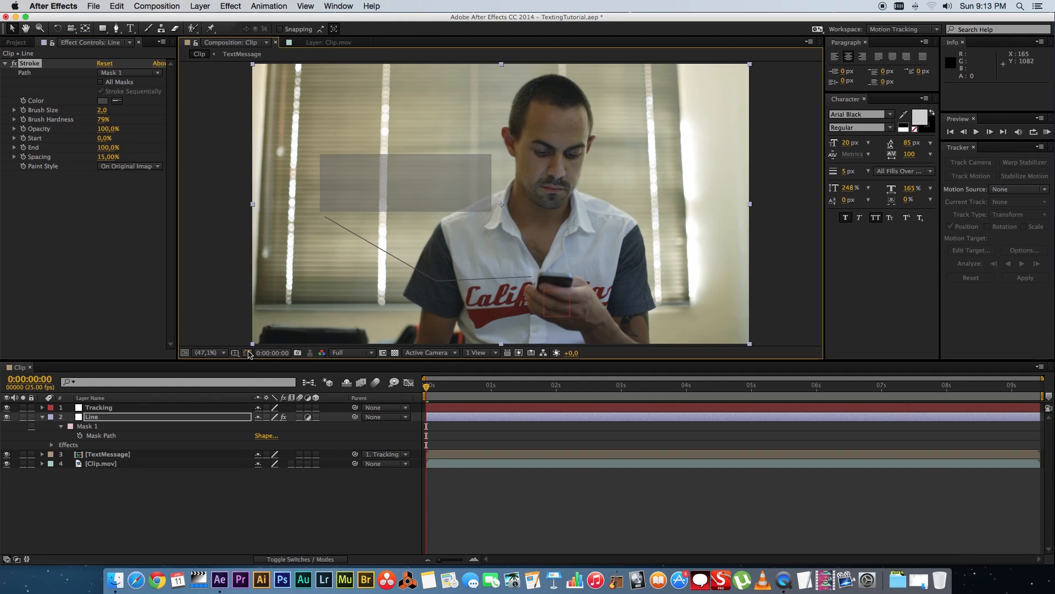
{"action": "left_click", "coordinate": [99, 138]}
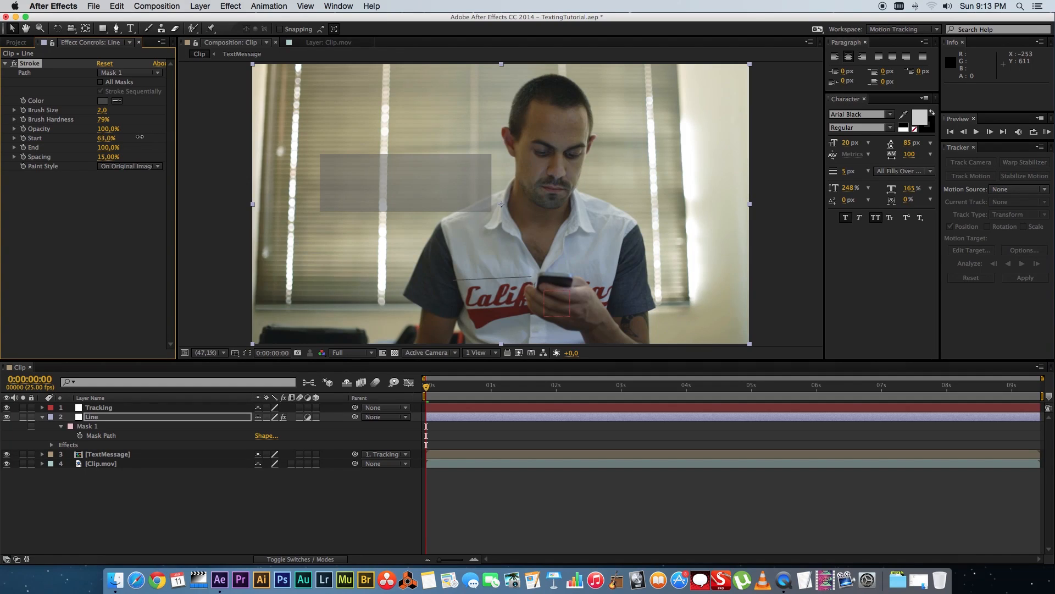
{"action": "mouse_move", "coordinate": [117, 139]}
{"action": "left_mouse_down"}
{"action": "mouse_move", "coordinate": [143, 140]}
{"action": "mouse_move", "coordinate": [96, 140]}
{"action": "left_mouse_up"}
Keyframe the Stroke's Start at 0% at 2 seconds and at 100% at 1 second
{"action": "key", "text": "space"}
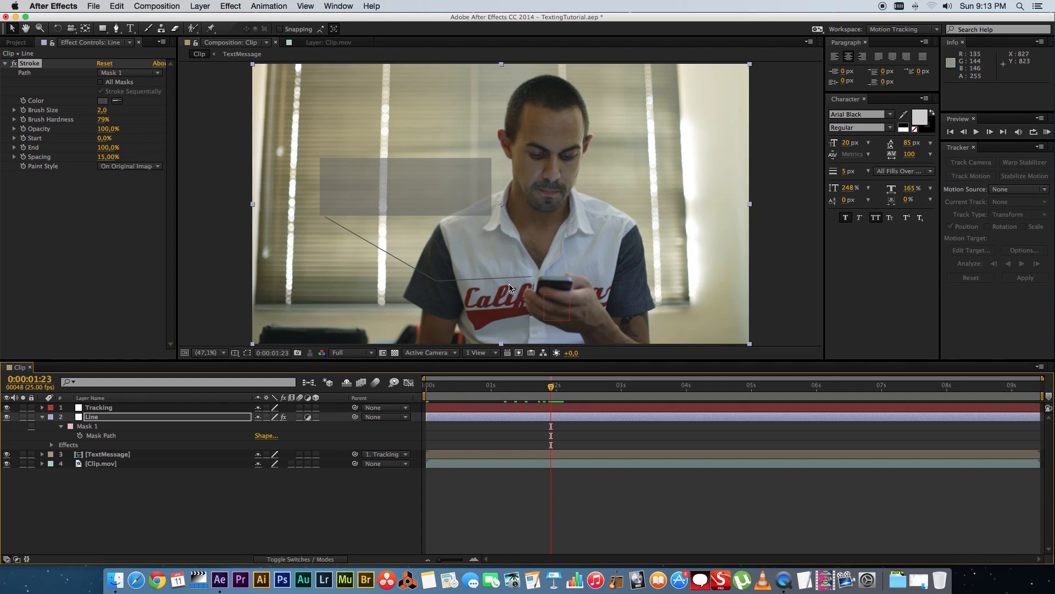
{"action": "left_click_drag", "start_coordinate": [552, 388], "coordinate": [556, 389]}
{"action": "left_click", "coordinate": [144, 213]}
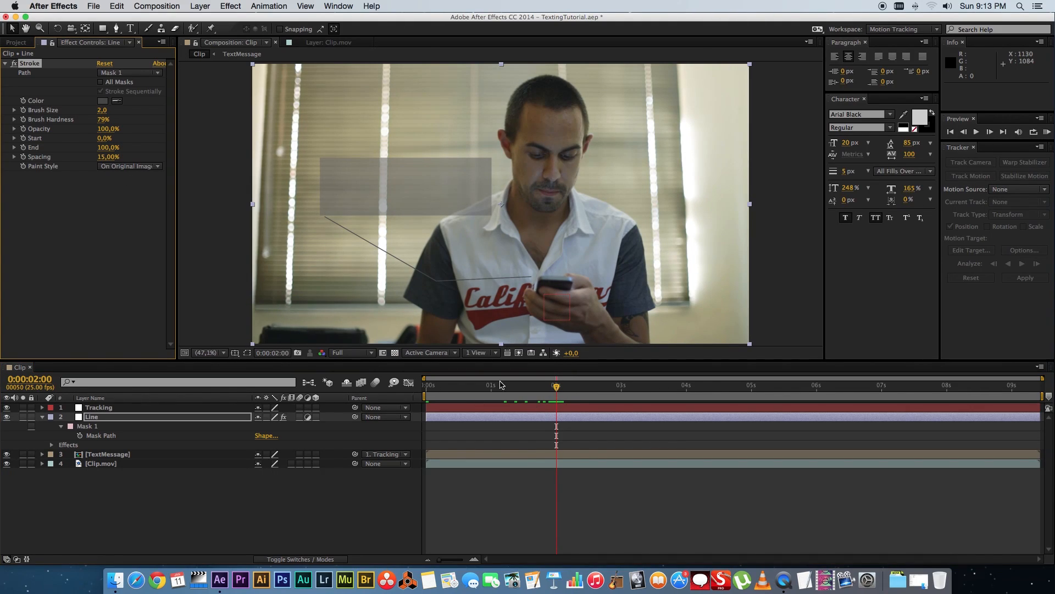
{"action": "left_click", "coordinate": [23, 138]}
{"action": "left_click_drag", "start_coordinate": [557, 388], "coordinate": [493, 388]}
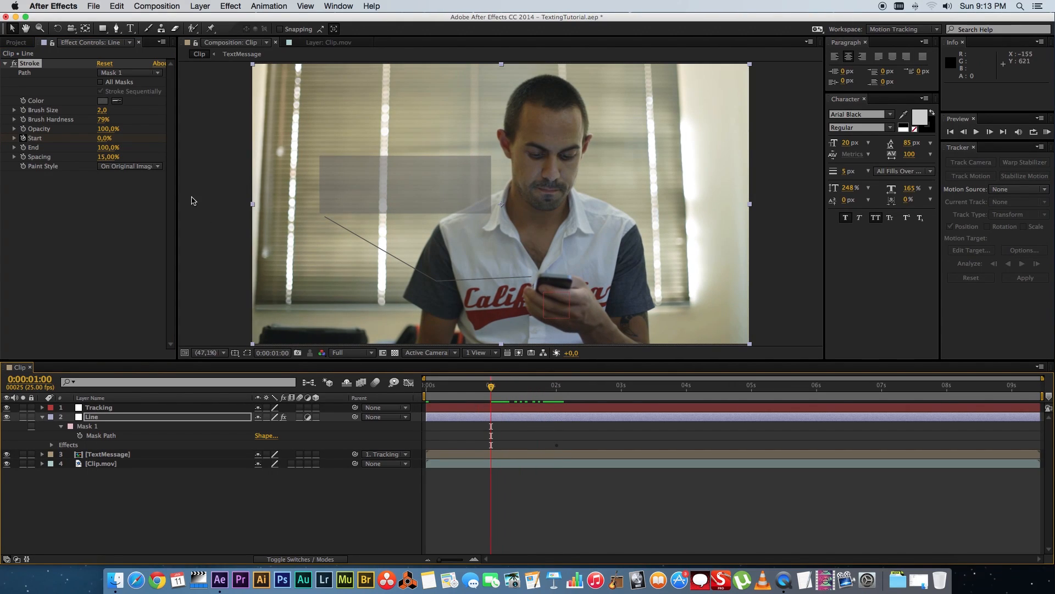
{"action": "mouse_move", "coordinate": [101, 140]}
{"action": "left_mouse_down"}
{"action": "mouse_move", "coordinate": [123, 137]}
{"action": "mouse_move", "coordinate": [240, 262]}
{"action": "left_mouse_up"}
Preview the line drawing itself from the phone to the gray box
{"action": "left_click", "coordinate": [243, 487]}
{"action": "key", "text": "space"}
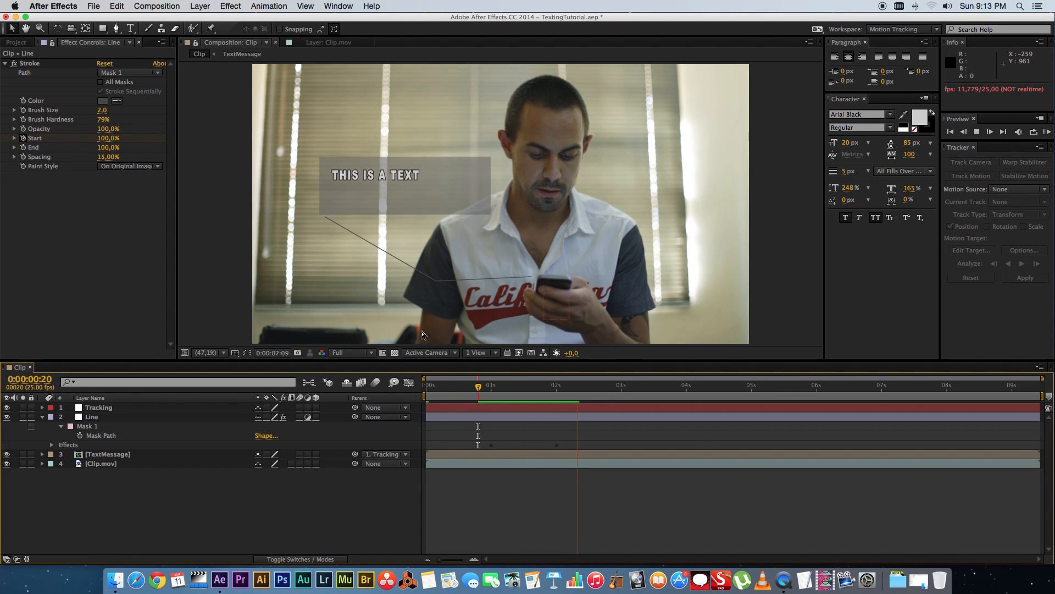
{"action": "key", "text": "space"}
{"action": "left_click", "coordinate": [572, 391]}
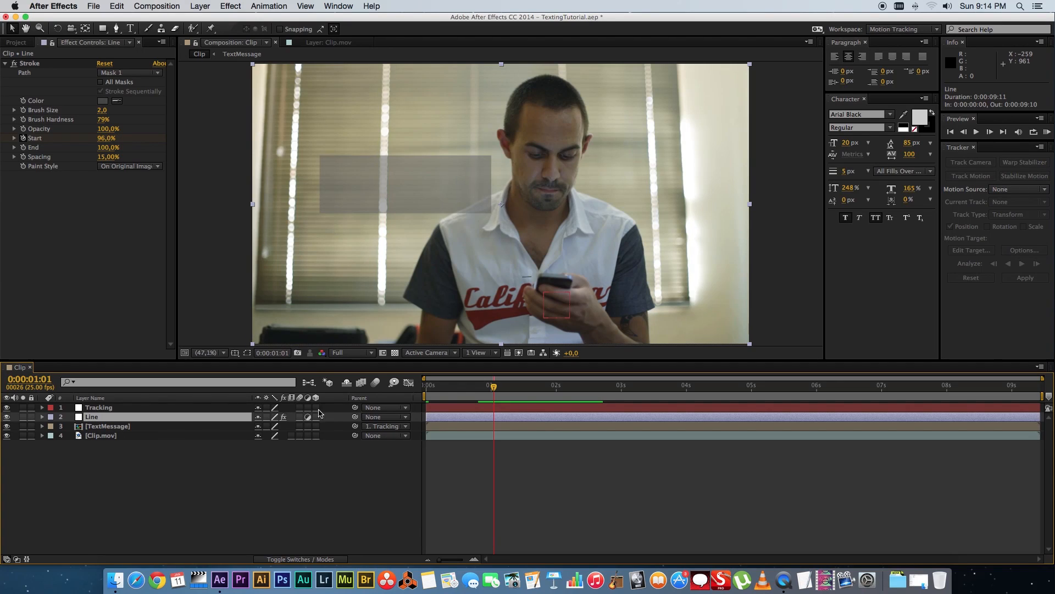
Parent the Line layer to the Tracking layer and preview the line following the phone
{"action": "left_click_drag", "start_coordinate": [355, 418], "coordinate": [102, 407]}
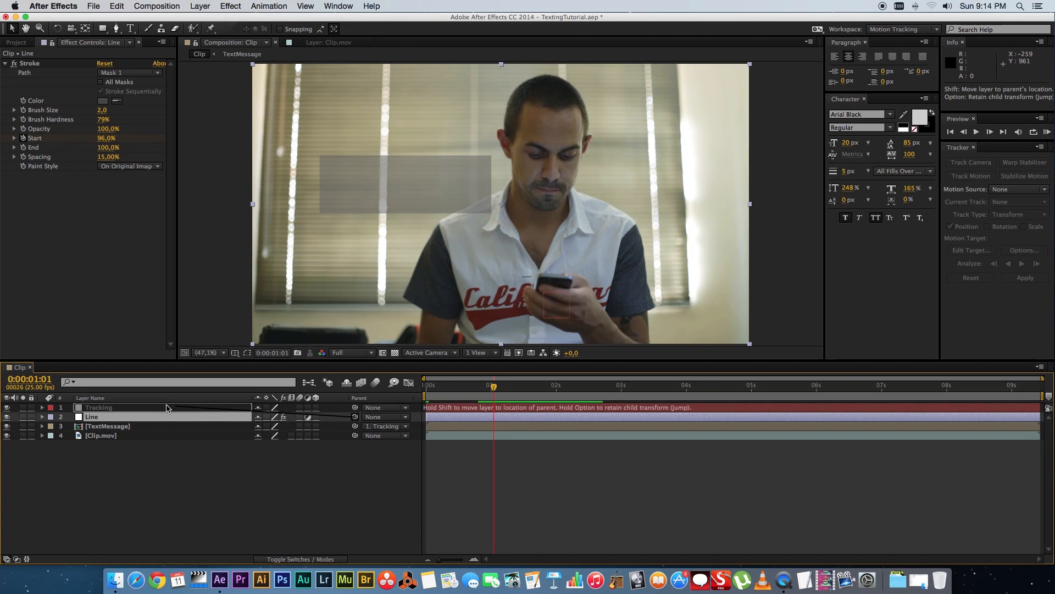
{"action": "left_click_drag", "start_coordinate": [493, 387], "coordinate": [503, 390]}
{"action": "key", "text": "space"}
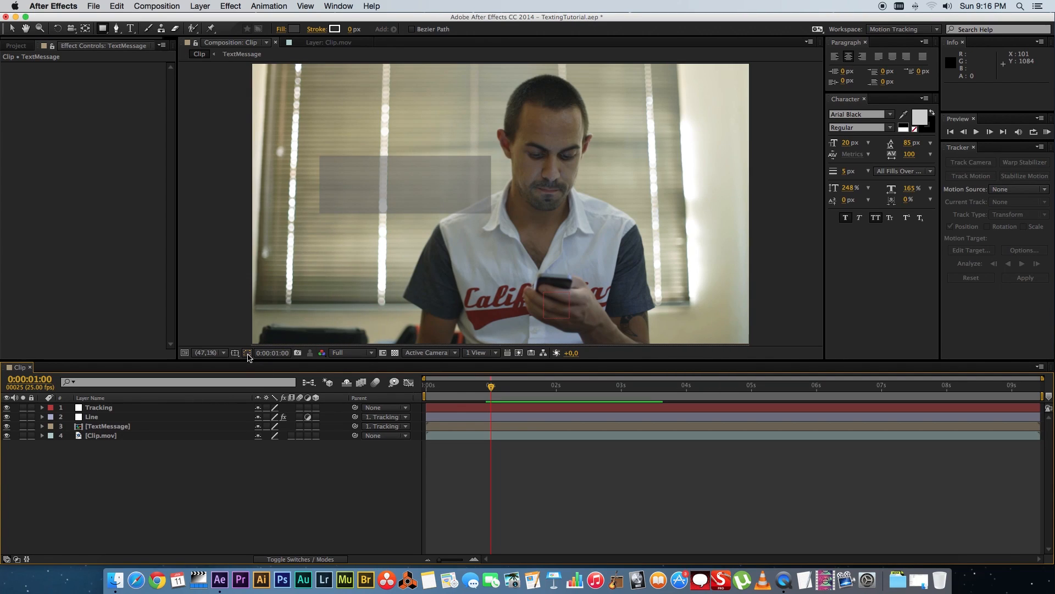
Draw a rectangular mask around the gray box on the TextMessage layer and add a Mask Path keyframe at 1 second
{"action": "left_click", "coordinate": [107, 427]}
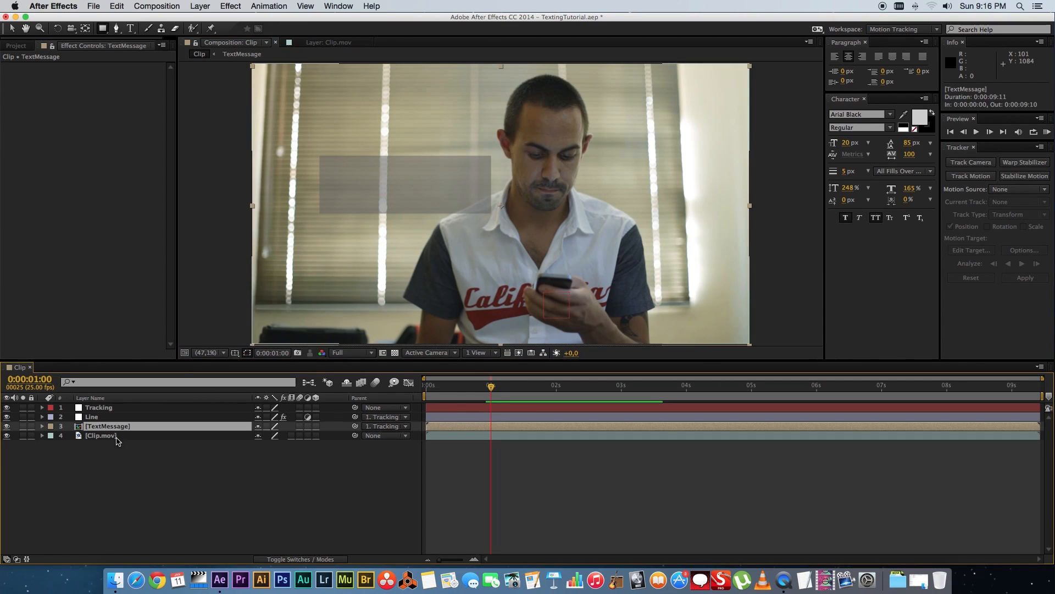
{"action": "left_click_drag", "start_coordinate": [103, 28], "coordinate": [130, 29]}
{"action": "mouse_move", "coordinate": [304, 142]}
{"action": "left_mouse_down"}
{"action": "mouse_move", "coordinate": [414, 215]}
{"action": "mouse_move", "coordinate": [511, 222]}
{"action": "left_mouse_up"}
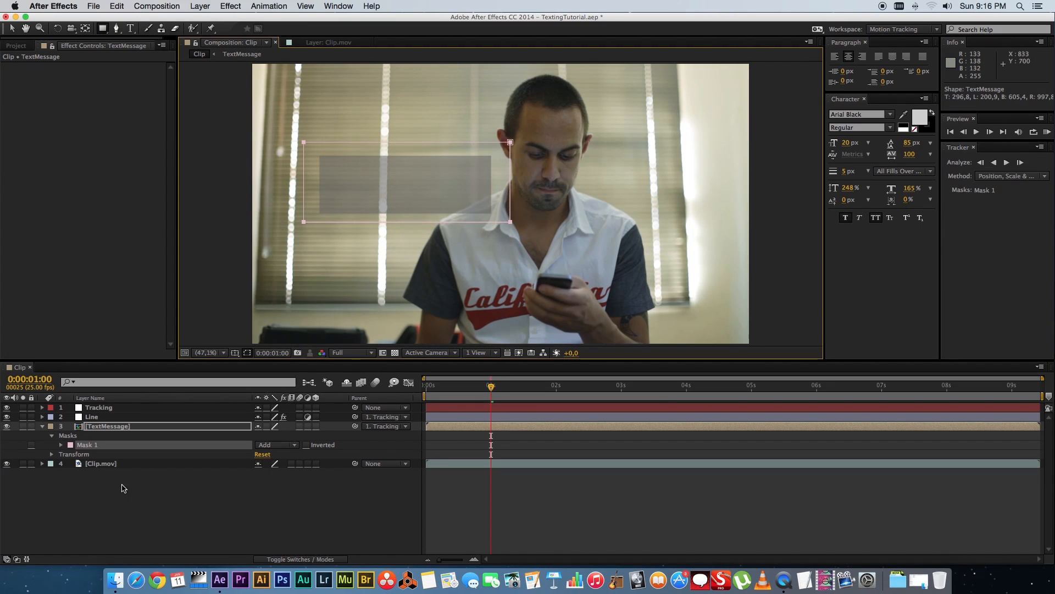
{"action": "left_click", "coordinate": [122, 483]}
{"action": "left_click", "coordinate": [61, 445]}
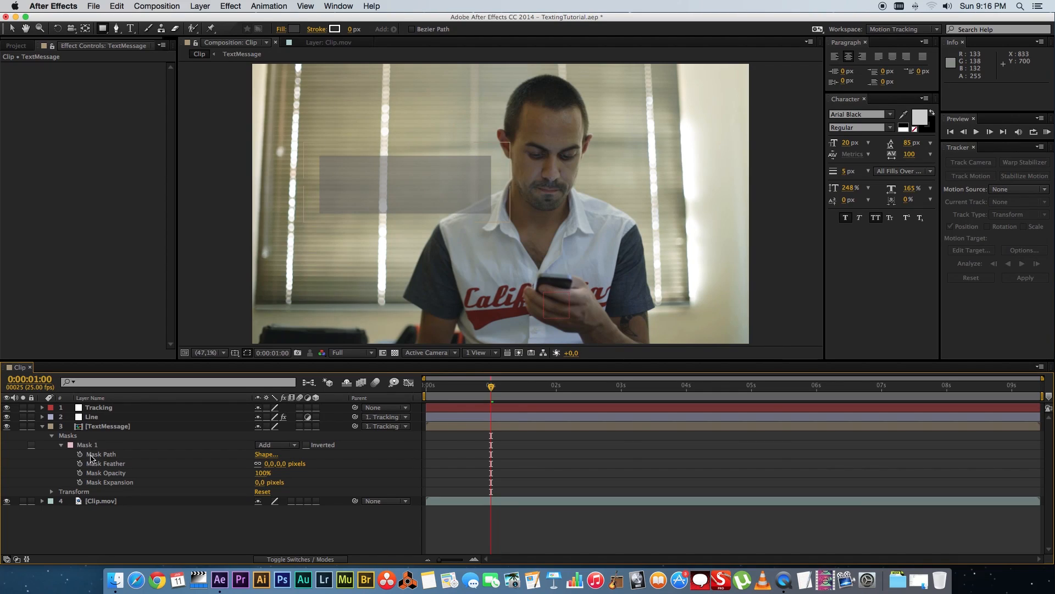
{"action": "left_click", "coordinate": [81, 454]}
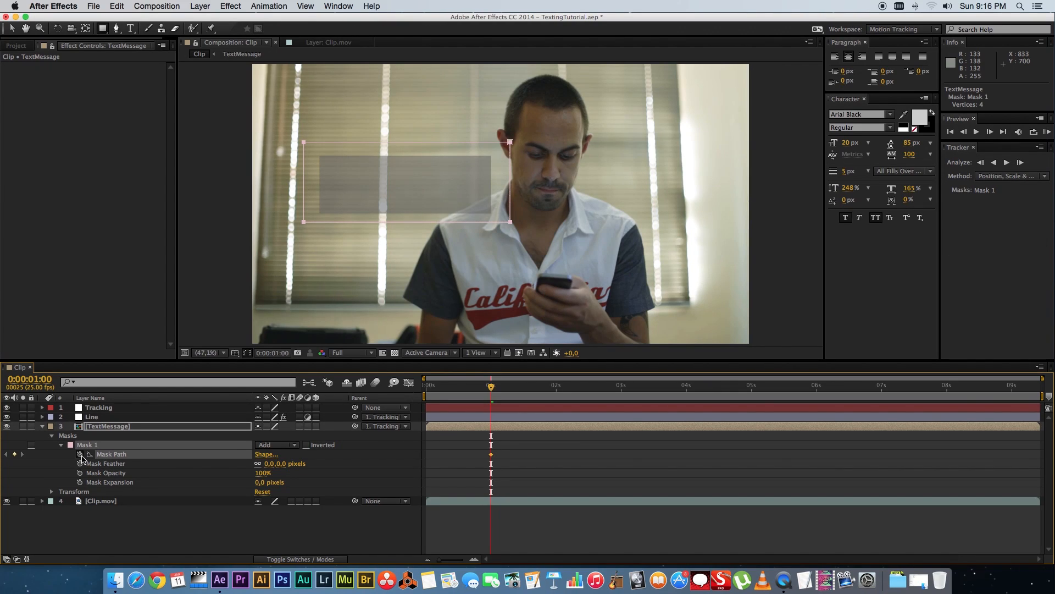
Lower the mask's two upper corners onto its bottom edge at 1 second so the gray box is hidden
{"action": "left_click", "coordinate": [12, 28]}
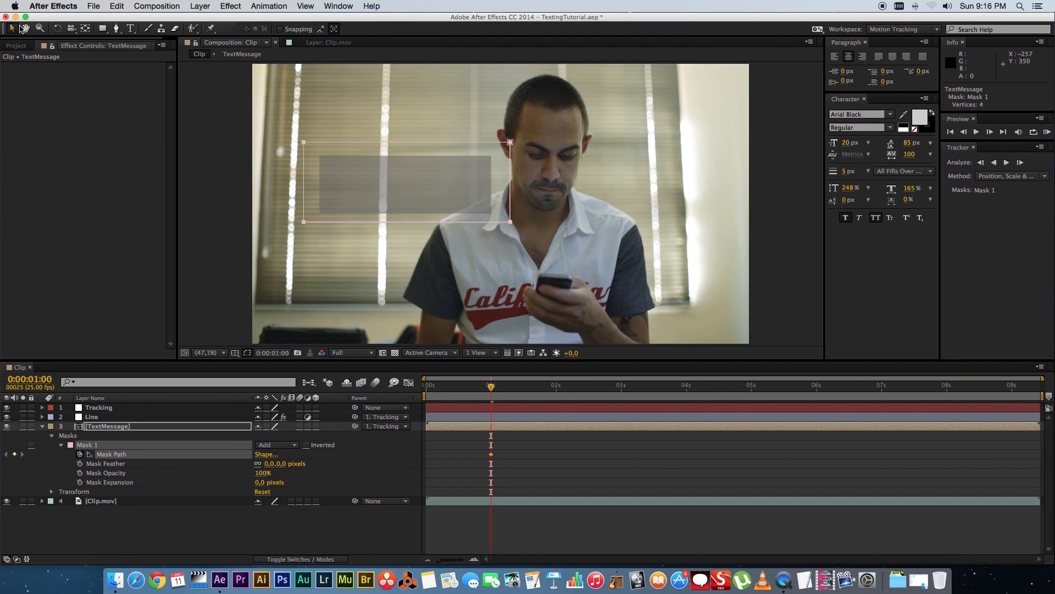
{"action": "left_click", "coordinate": [312, 151]}
{"action": "left_click", "coordinate": [304, 142]}
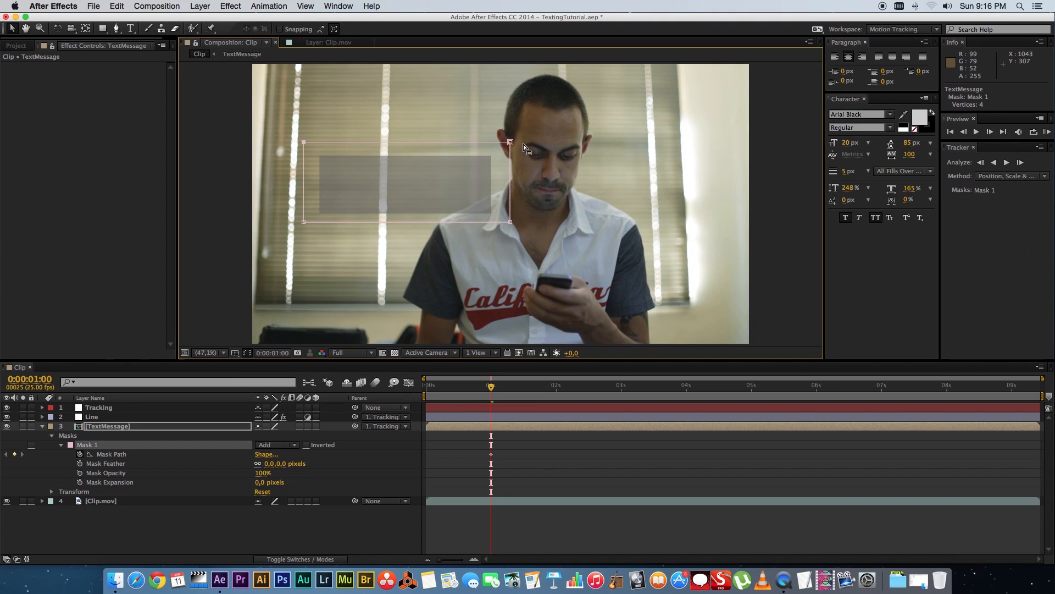
{"action": "left_click", "coordinate": [510, 142], "text": "shift"}
{"action": "left_click_drag", "start_coordinate": [510, 144], "coordinate": [500, 217]}
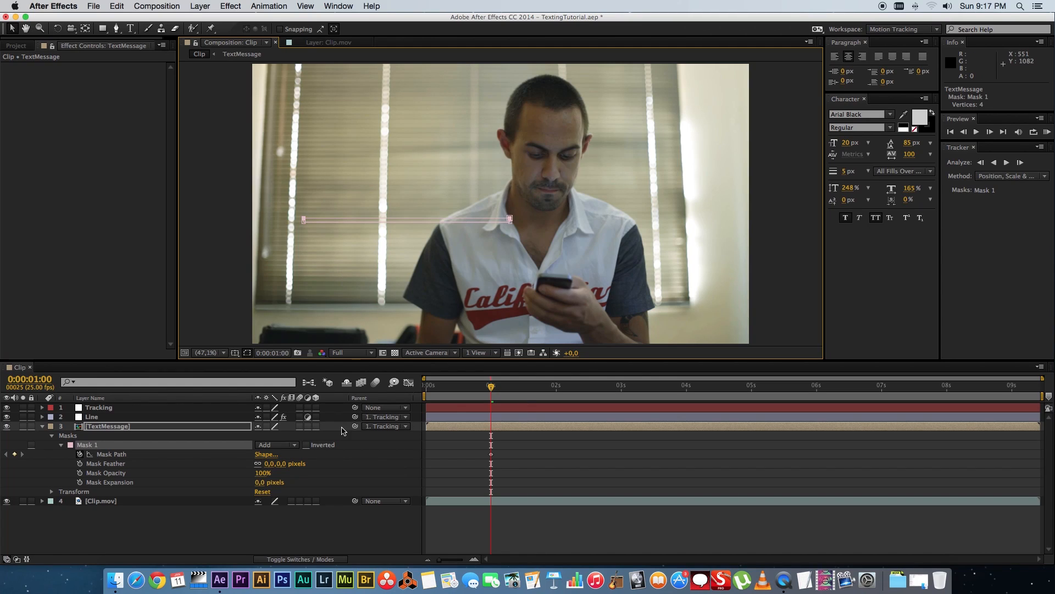
Raise the mask's upper corners above the gray box at 2 seconds to reveal it fully, and preview the animation
{"action": "left_click_drag", "start_coordinate": [504, 389], "coordinate": [556, 387]}
{"action": "left_click_drag", "start_coordinate": [510, 220], "coordinate": [521, 147]}
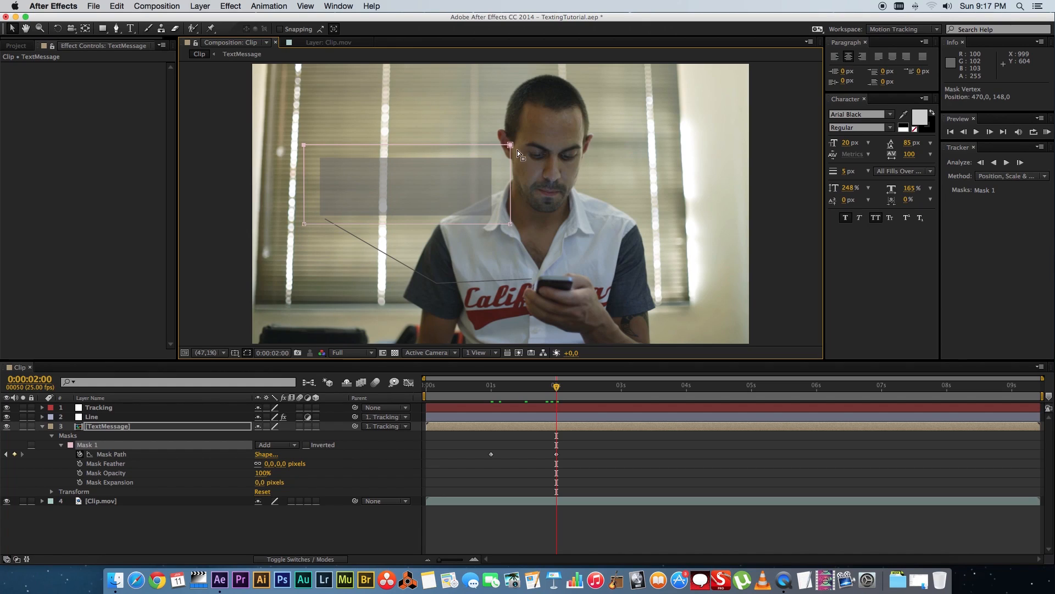
{"action": "left_click", "coordinate": [352, 528]}
{"action": "left_click", "coordinate": [530, 388]}
{"action": "left_click", "coordinate": [478, 386]}
{"action": "key", "text": "space"}
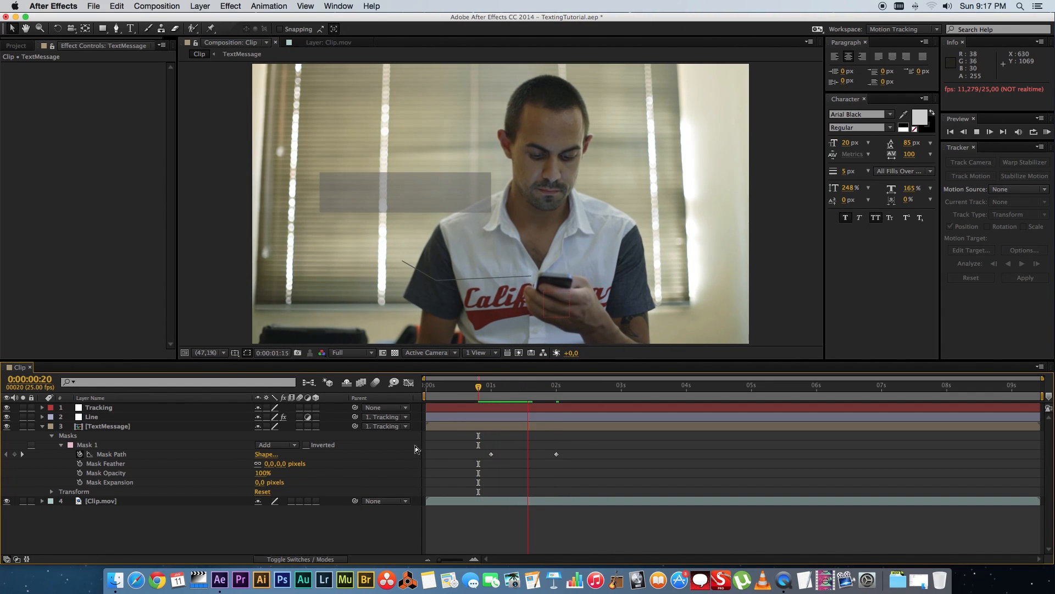
{"action": "key", "text": "space"}
Retime the Mask Path keyframes so the box reveal starts at 2 seconds and lasts about a quarter second, and preview it
{"action": "mouse_move", "coordinate": [550, 384]}
{"action": "left_mouse_down"}
{"action": "mouse_move", "coordinate": [530, 387]}
{"action": "mouse_move", "coordinate": [543, 387]}
{"action": "left_mouse_up"}
{"action": "left_click_drag", "start_coordinate": [492, 454], "coordinate": [540, 456]}
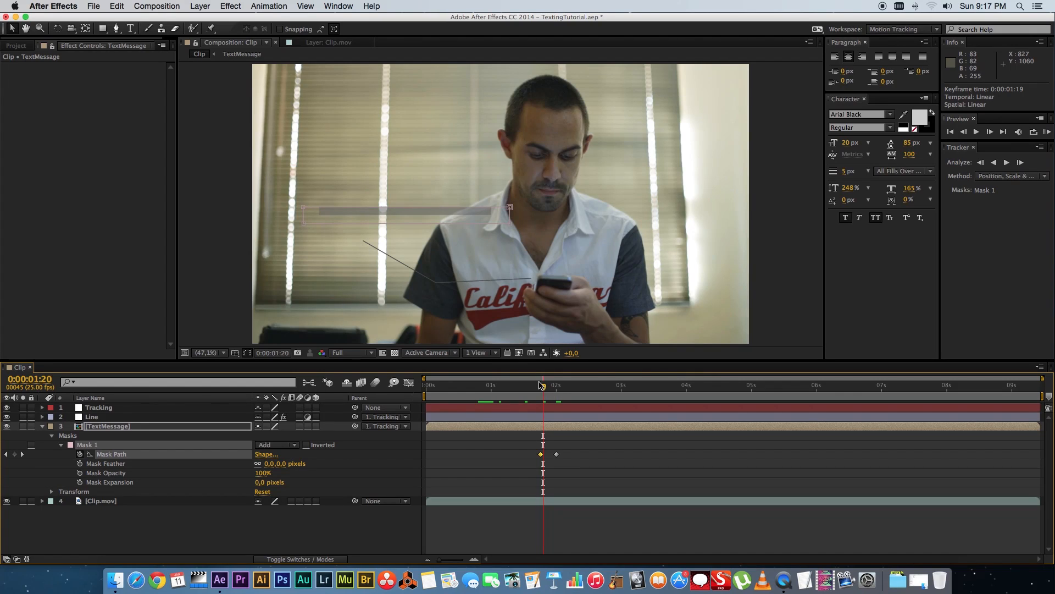
{"action": "mouse_move", "coordinate": [556, 455]}
{"action": "left_mouse_down"}
{"action": "mouse_move", "coordinate": [572, 455]}
{"action": "mouse_move", "coordinate": [555, 456]}
{"action": "left_mouse_up"}
{"action": "left_click_drag", "start_coordinate": [554, 391], "coordinate": [489, 388]}
{"action": "left_click", "coordinate": [331, 530]}
{"action": "key", "text": "space"}
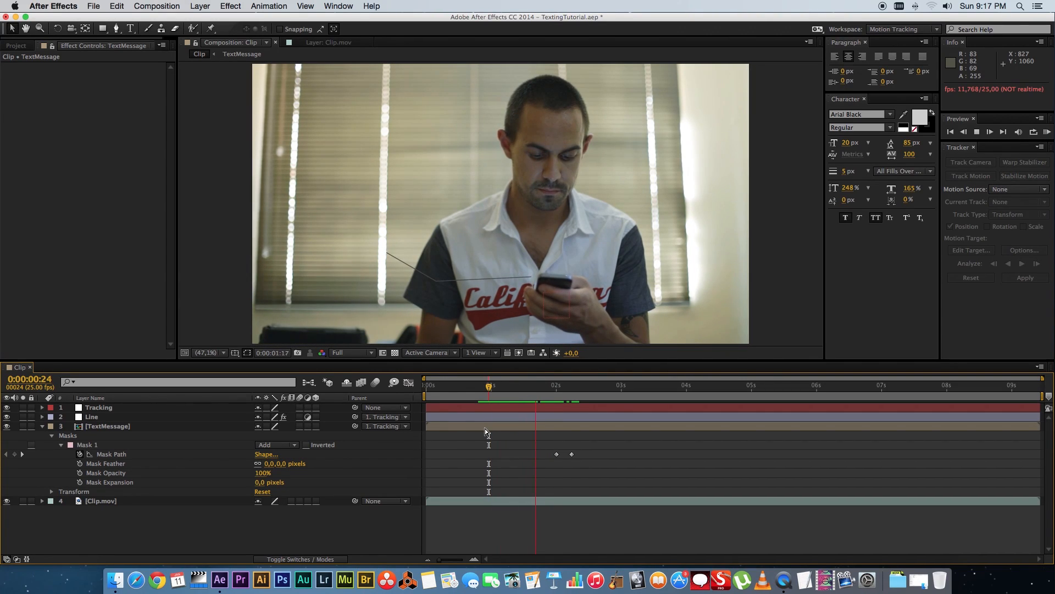